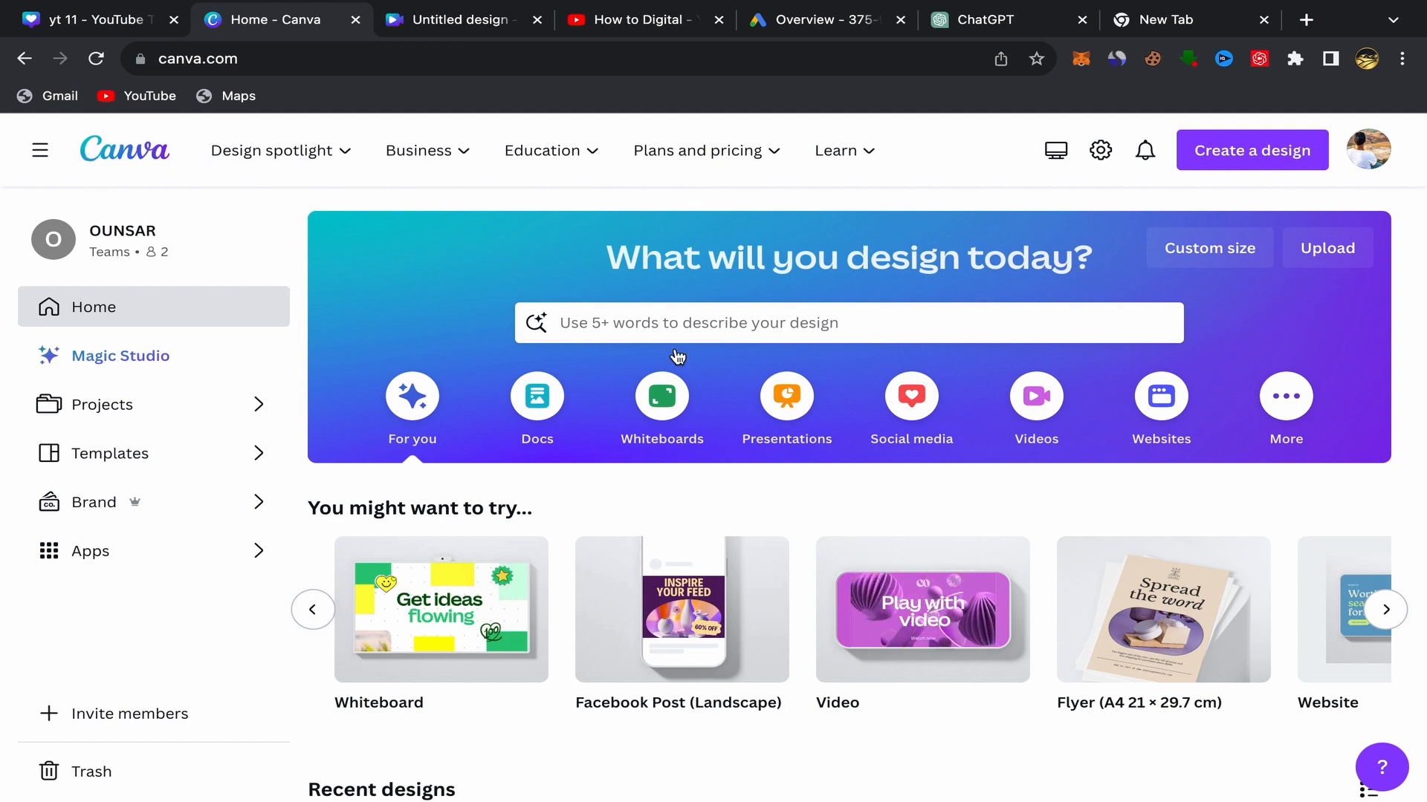
Switch to the untitled video design and look at the uploaded videos without uploading a new file
mouse_move(894, 621)
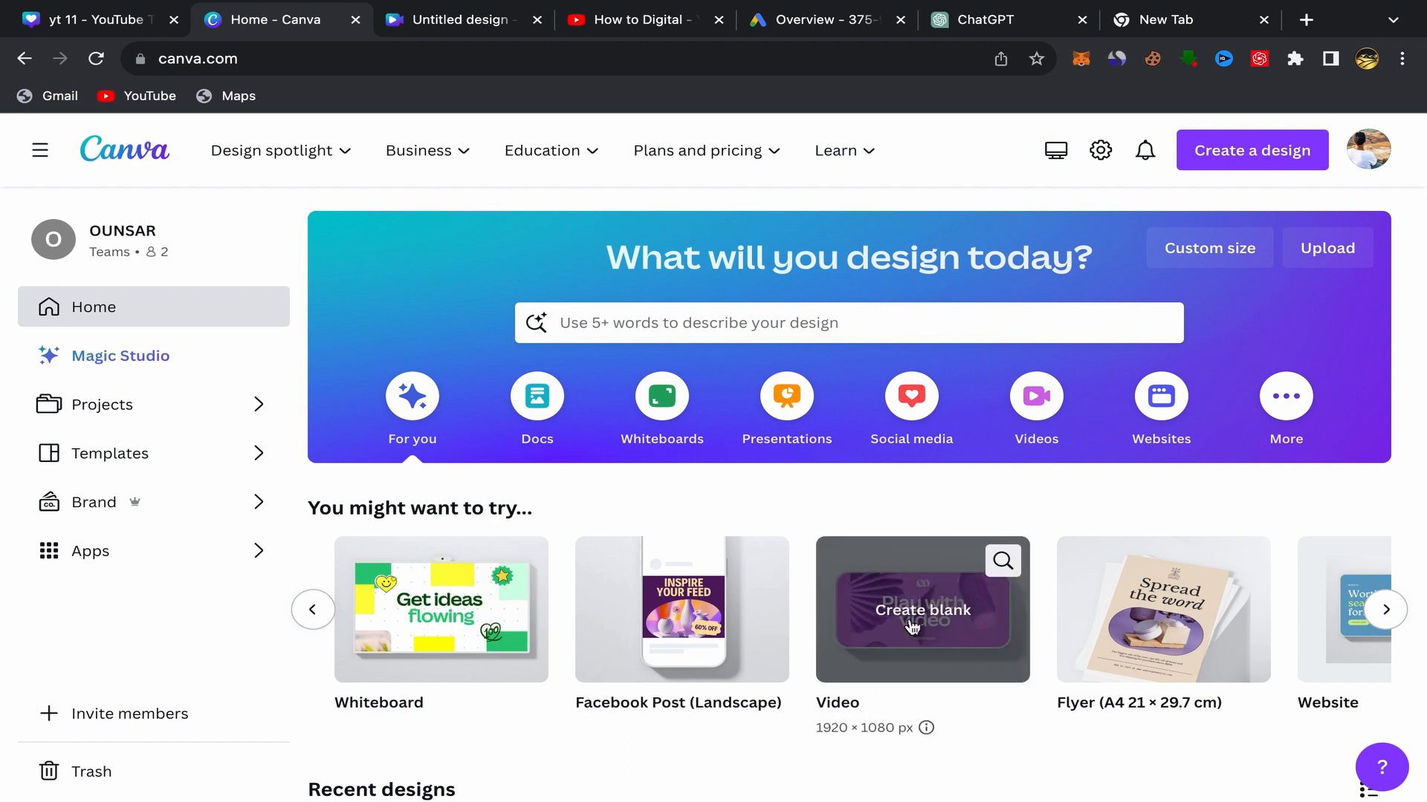
left_click(467, 19)
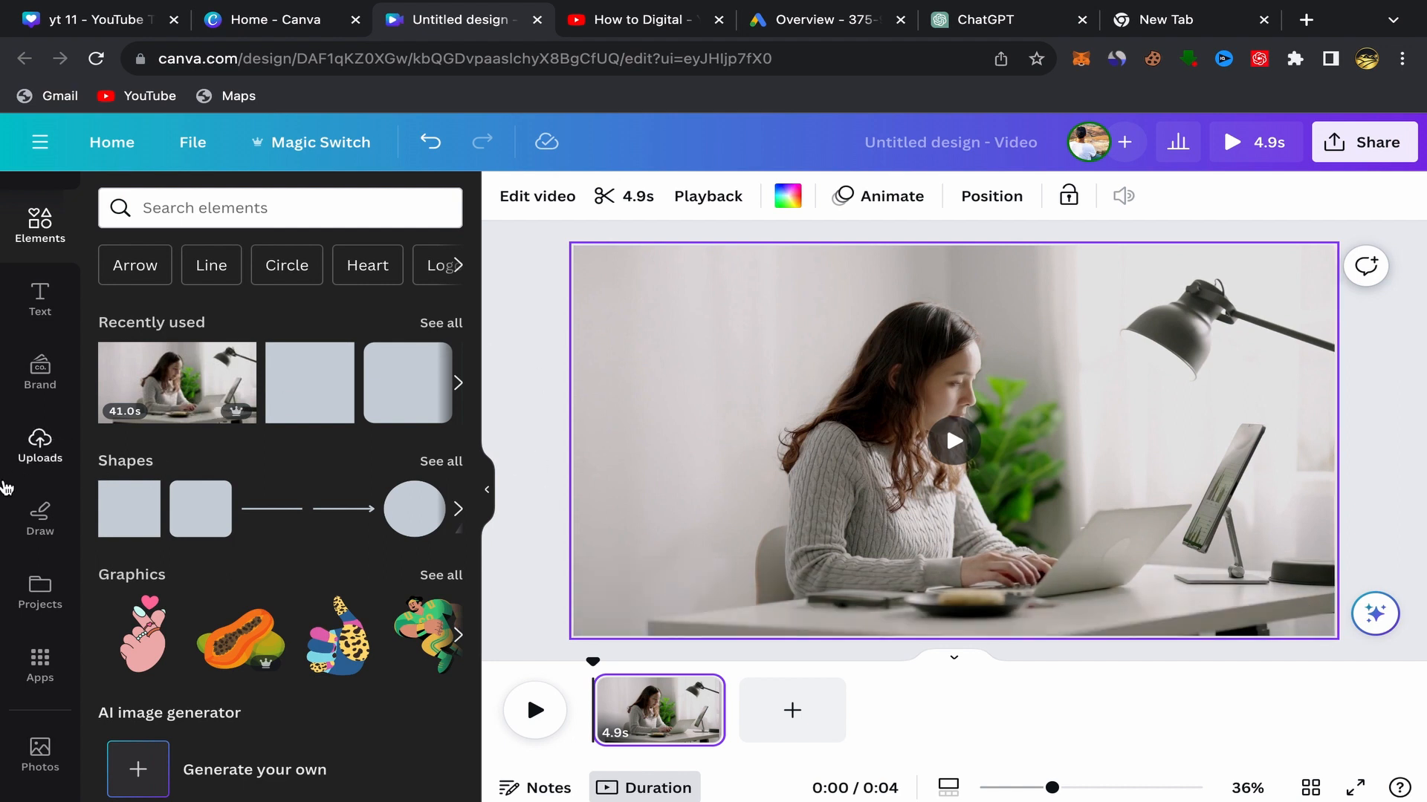
left_click(38, 446)
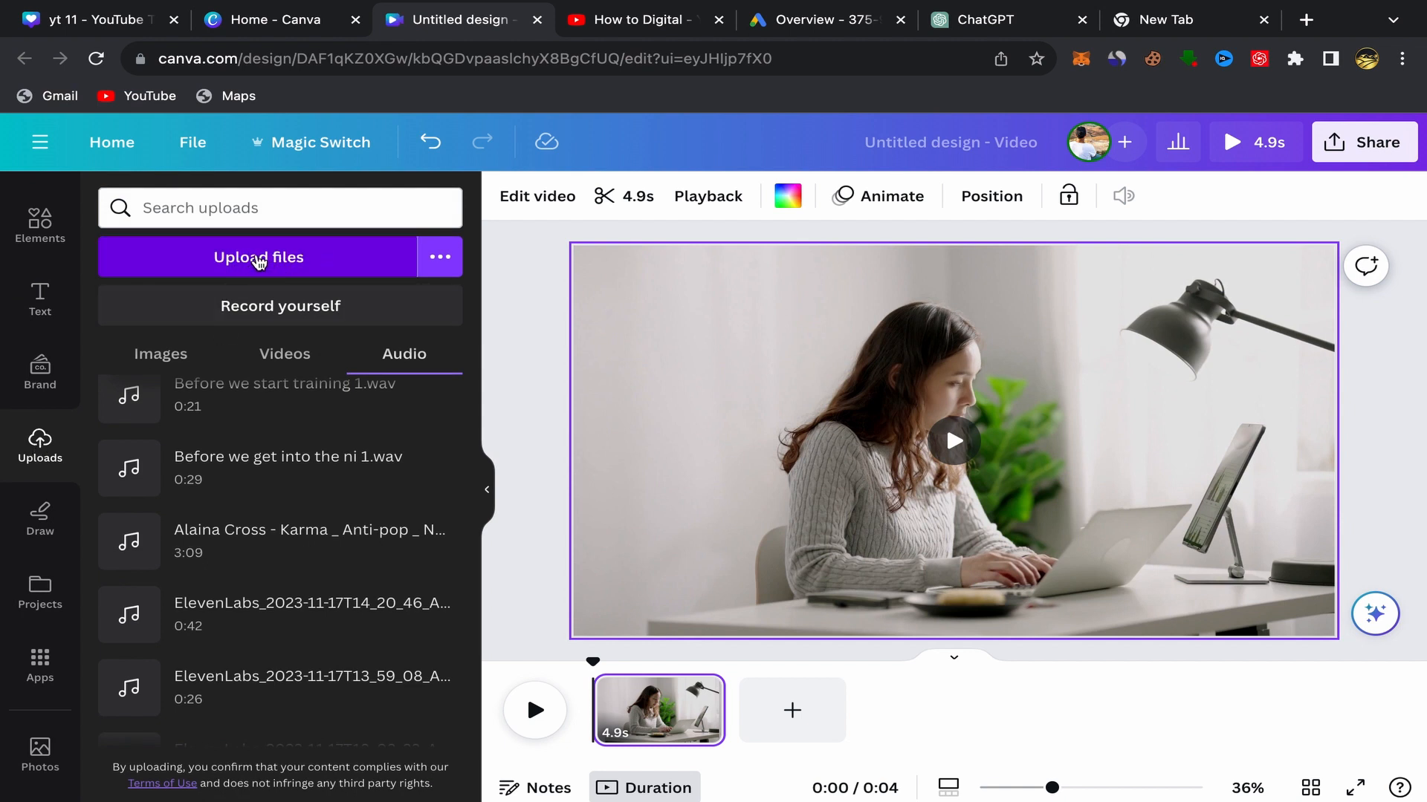
left_click(258, 261)
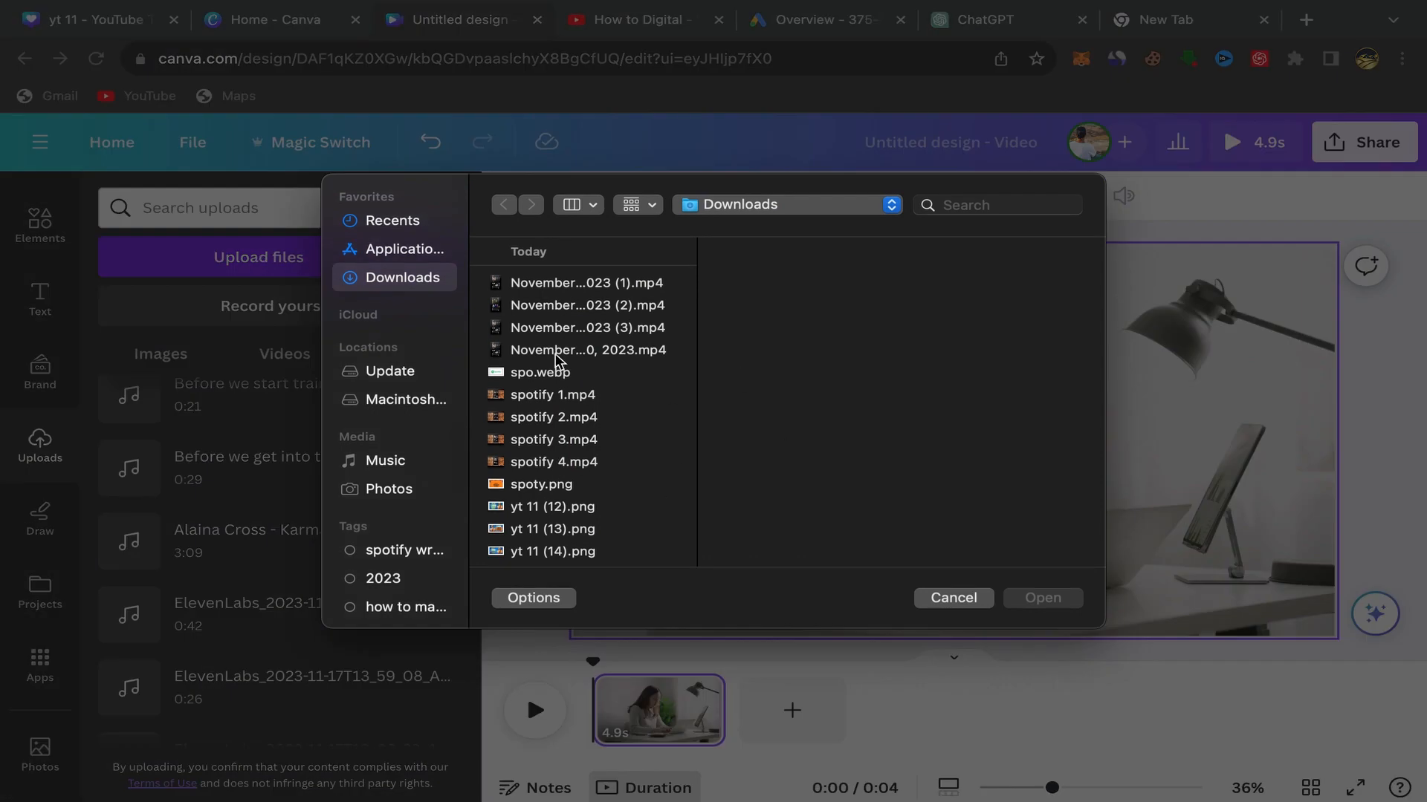
left_click(955, 599)
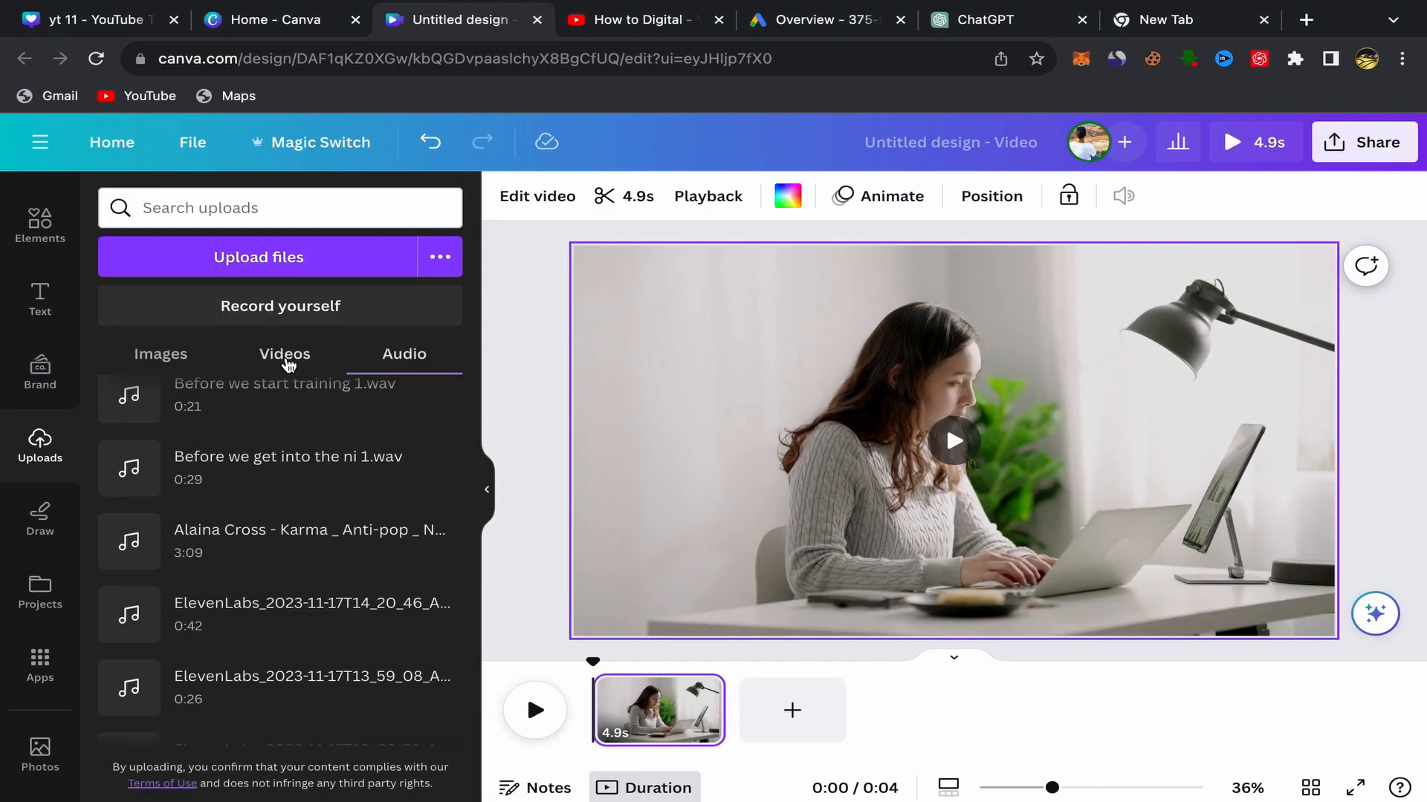
left_click(286, 355)
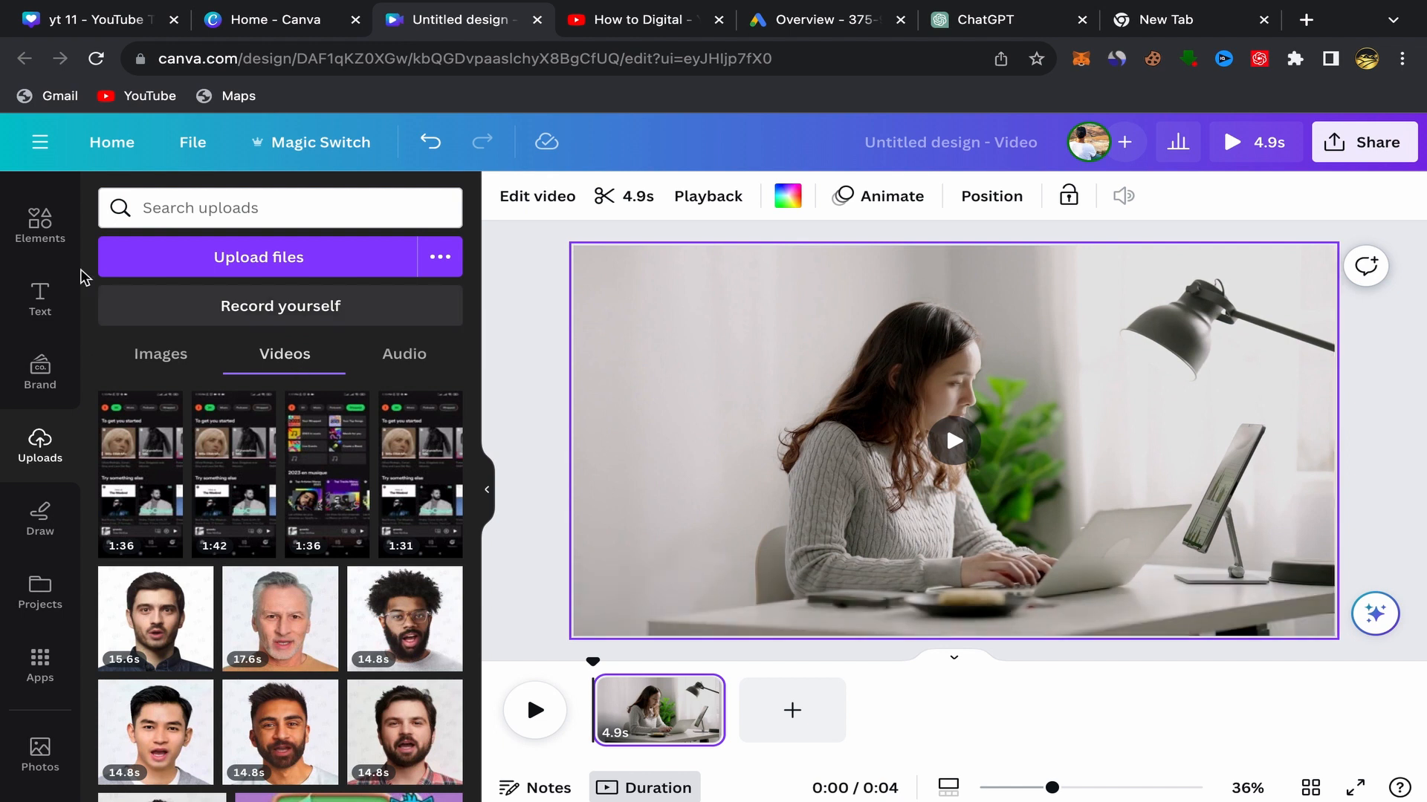
scroll(42, 304, "up", 1)
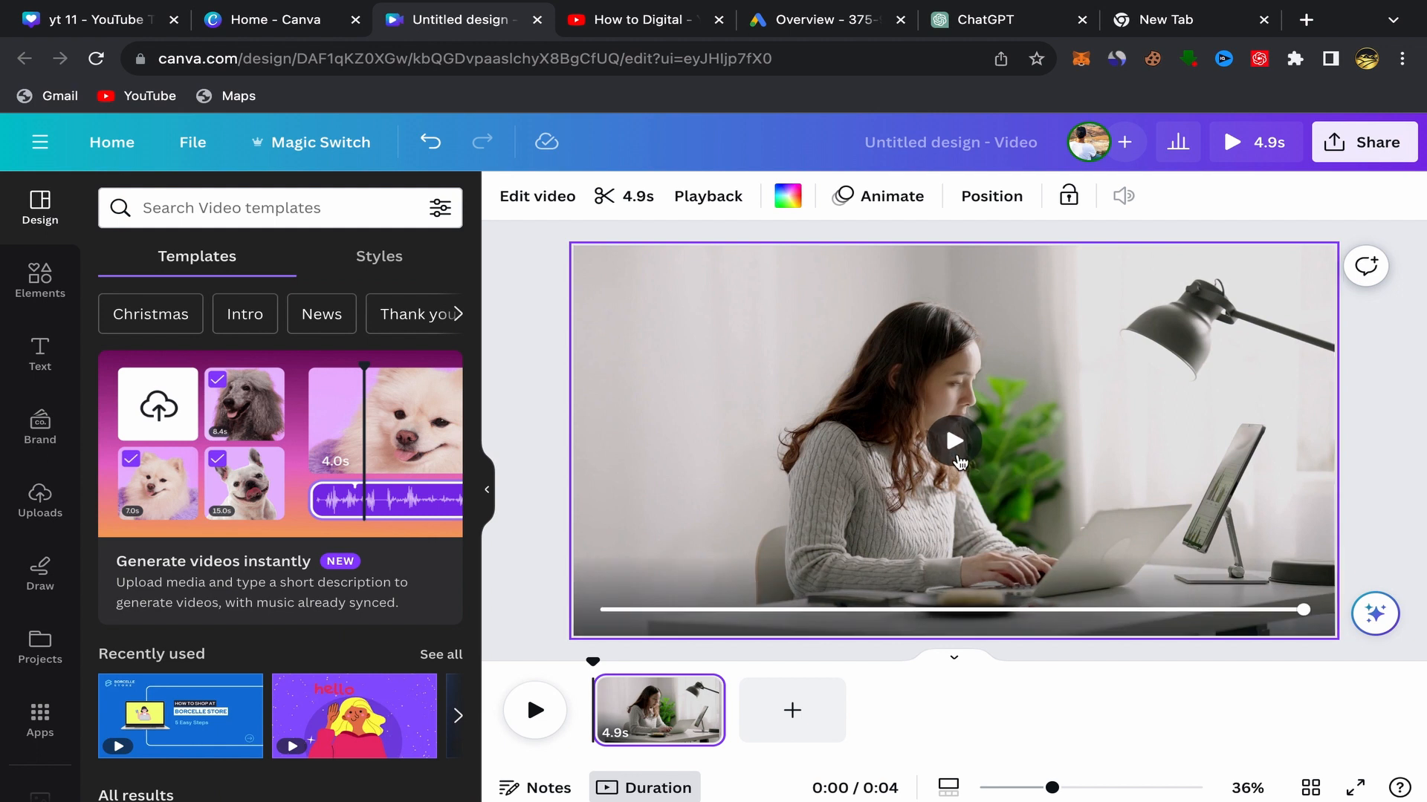
Play the 4.9-second clip on the canvas and timeline, and return the playhead to the start
left_click(954, 441)
left_click(954, 454)
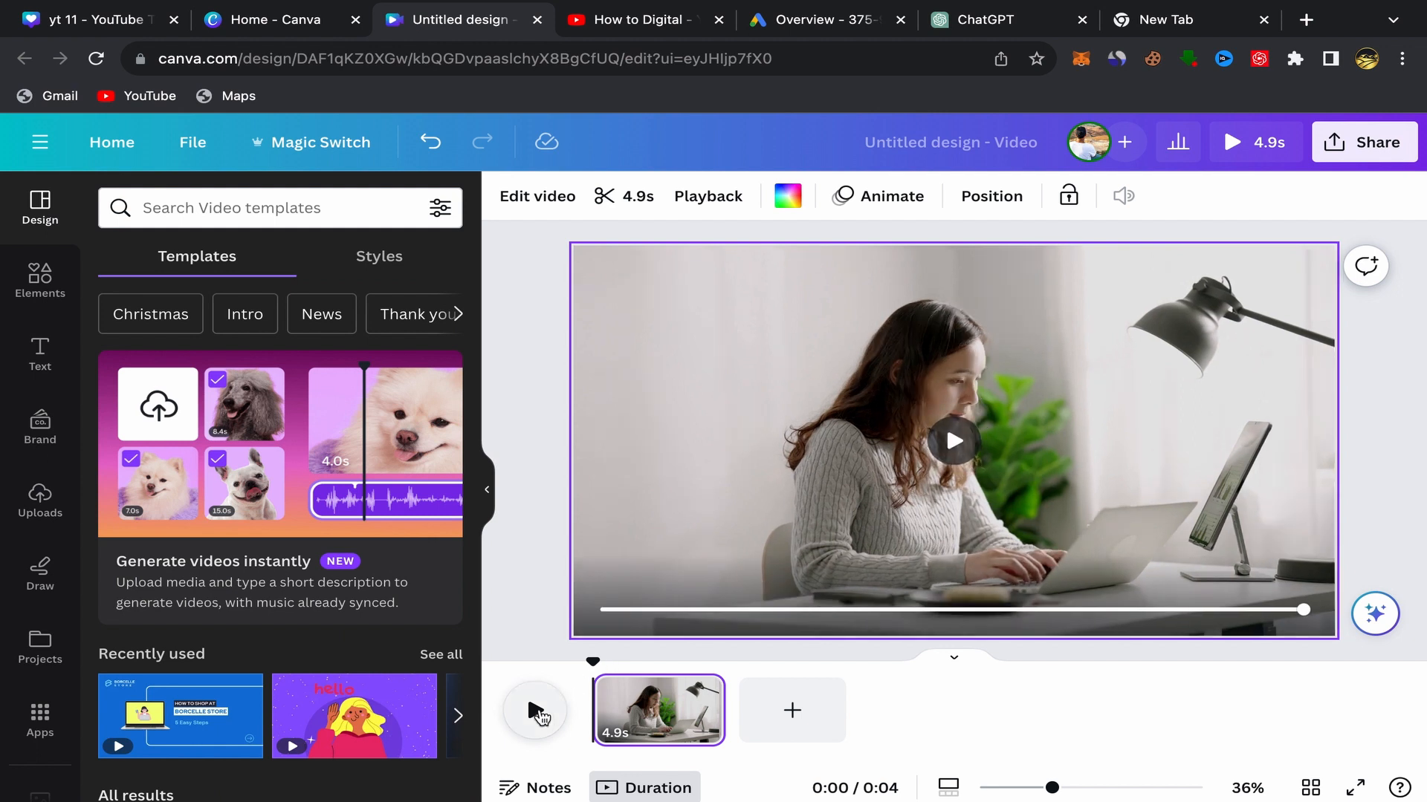
left_click(535, 711)
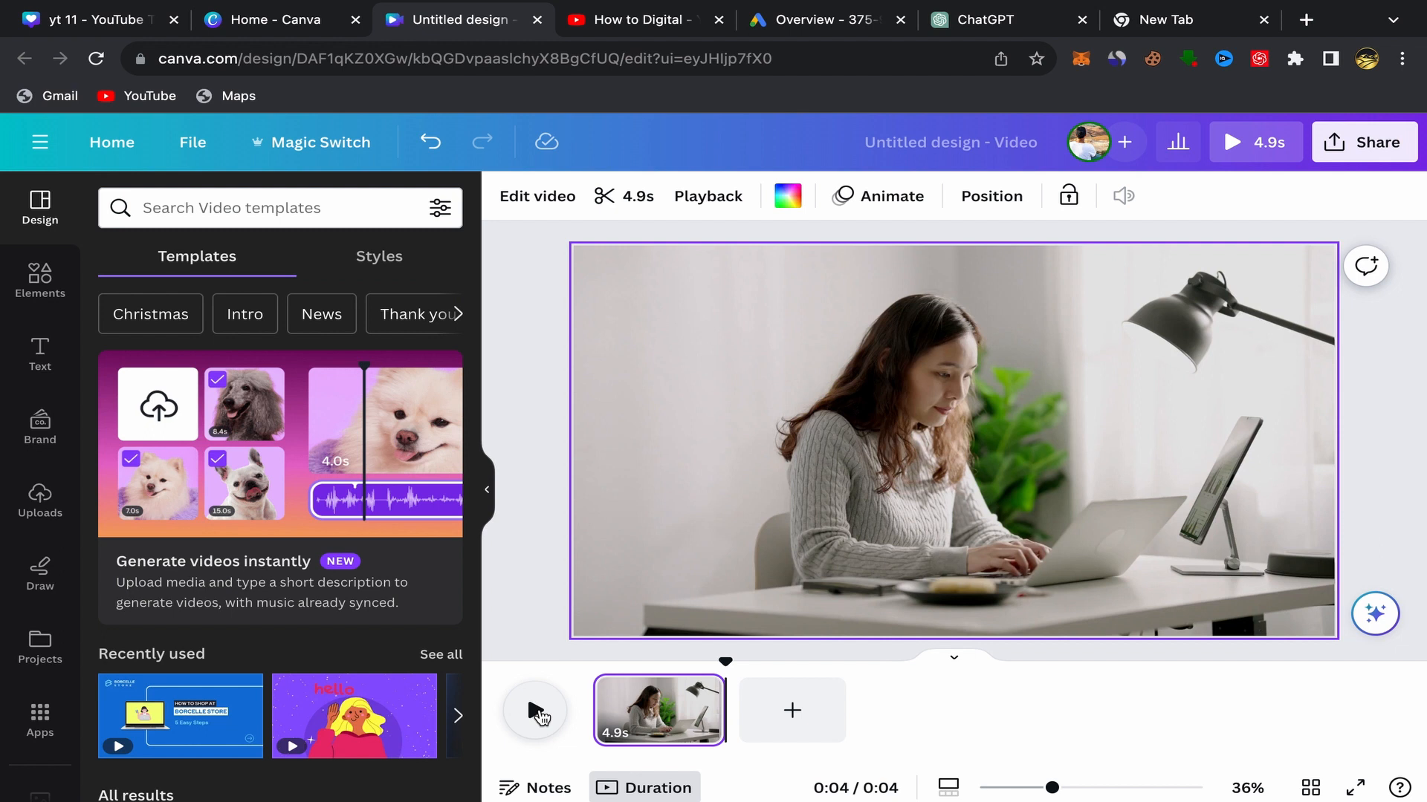
left_click(541, 717)
left_click(540, 717)
left_click_drag(607, 666, 531, 676)
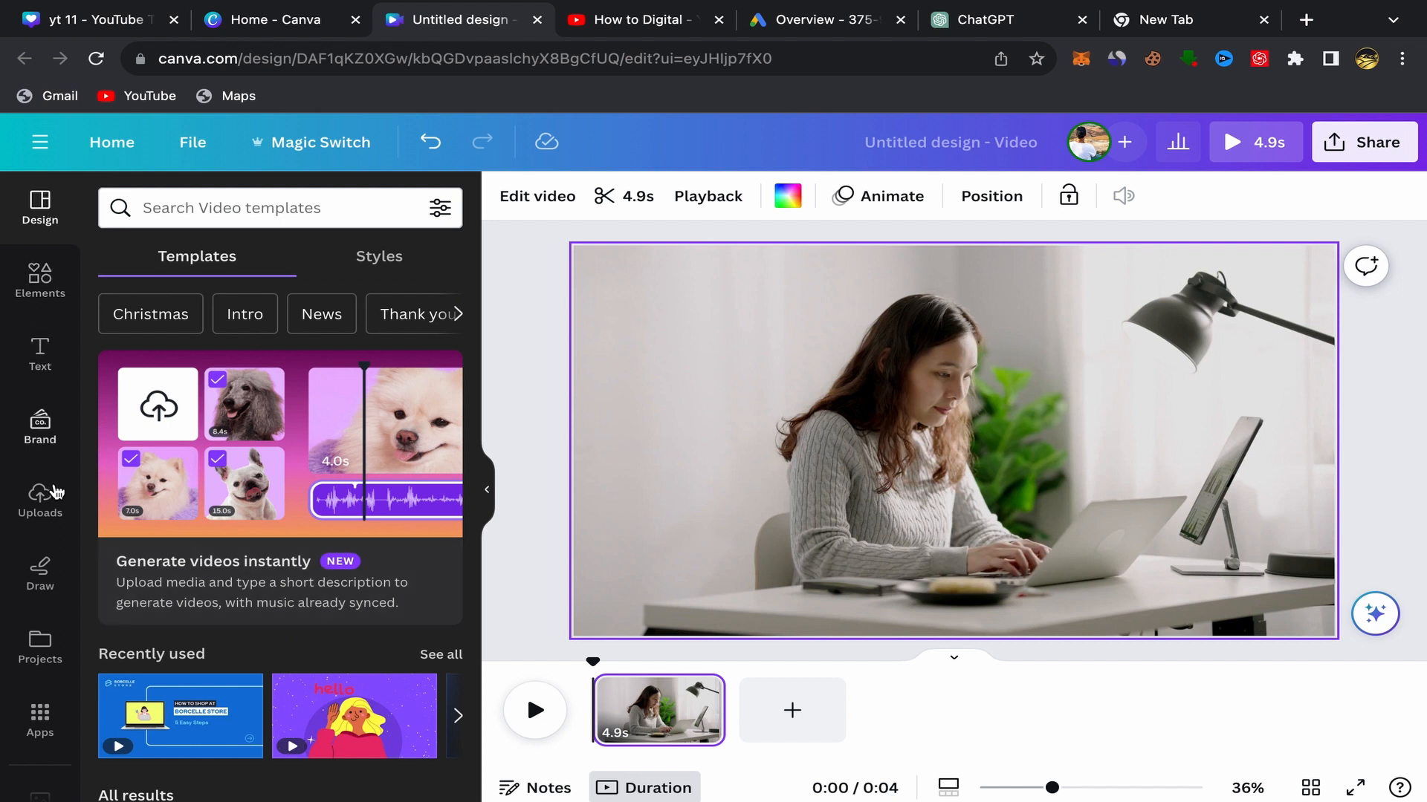
Upload the audio file "Alright my little number 1.wav" from the Downloads folder
left_click(33, 503)
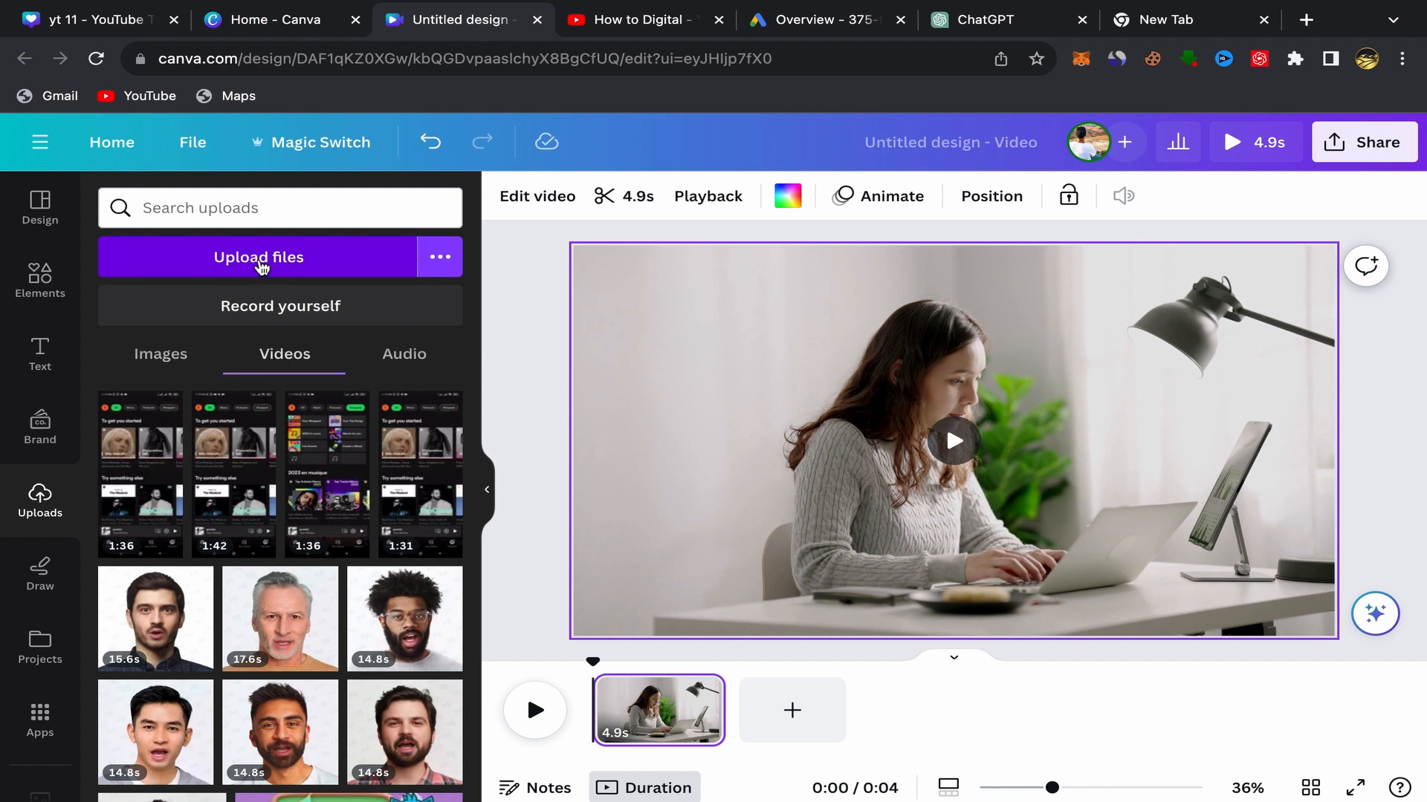
left_click(260, 266)
scroll(572, 437, "down", 5)
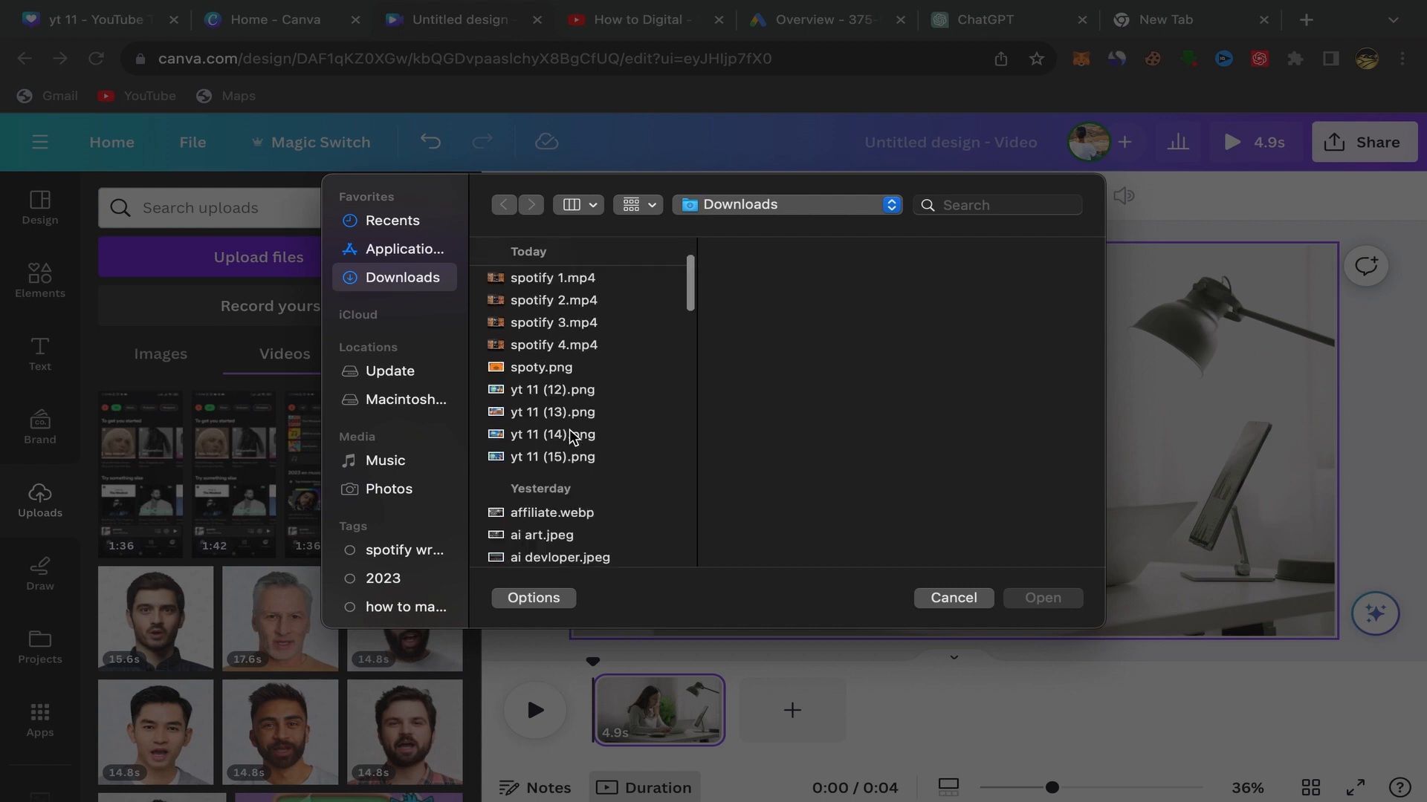
scroll(559, 472, "down", 6)
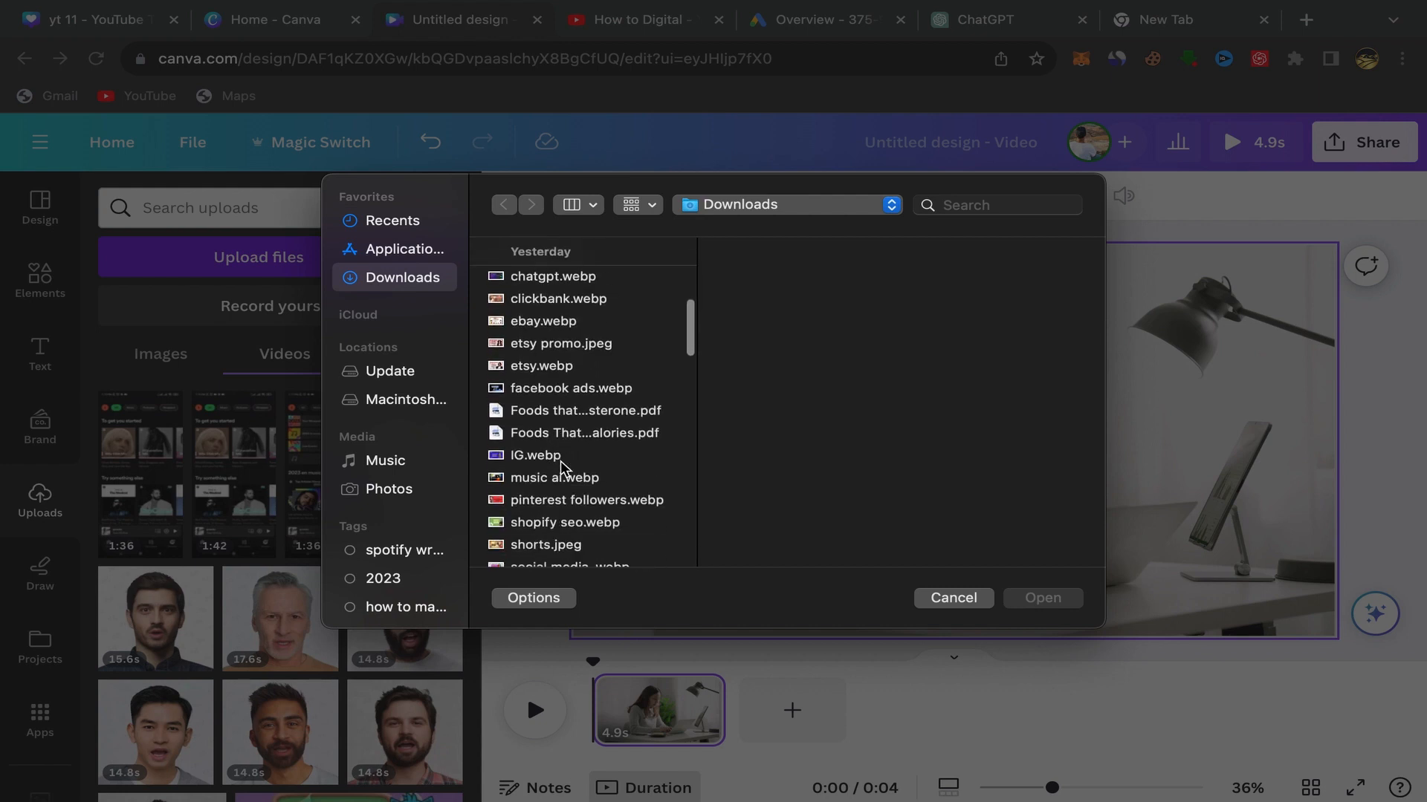
scroll(572, 401, "down", 10)
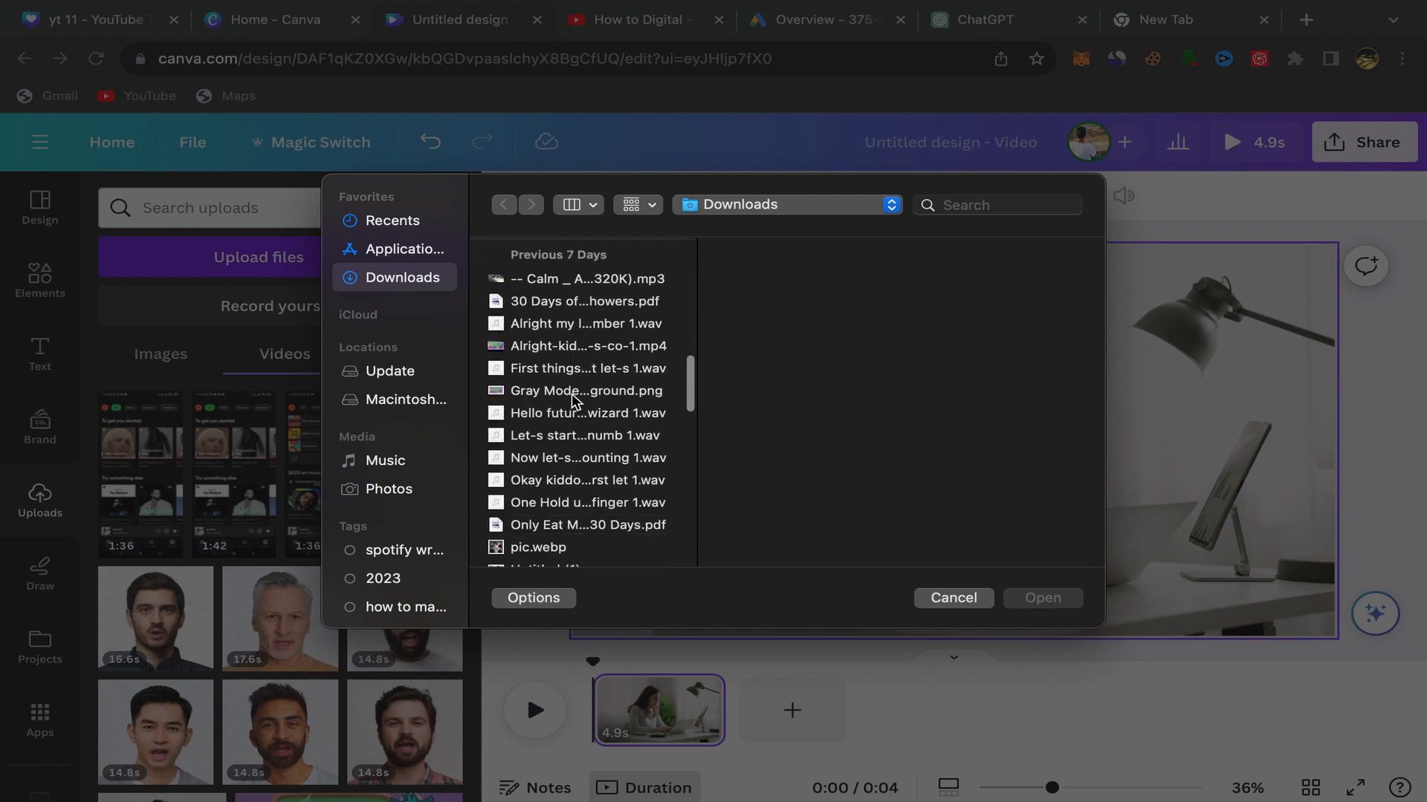
left_click(536, 312)
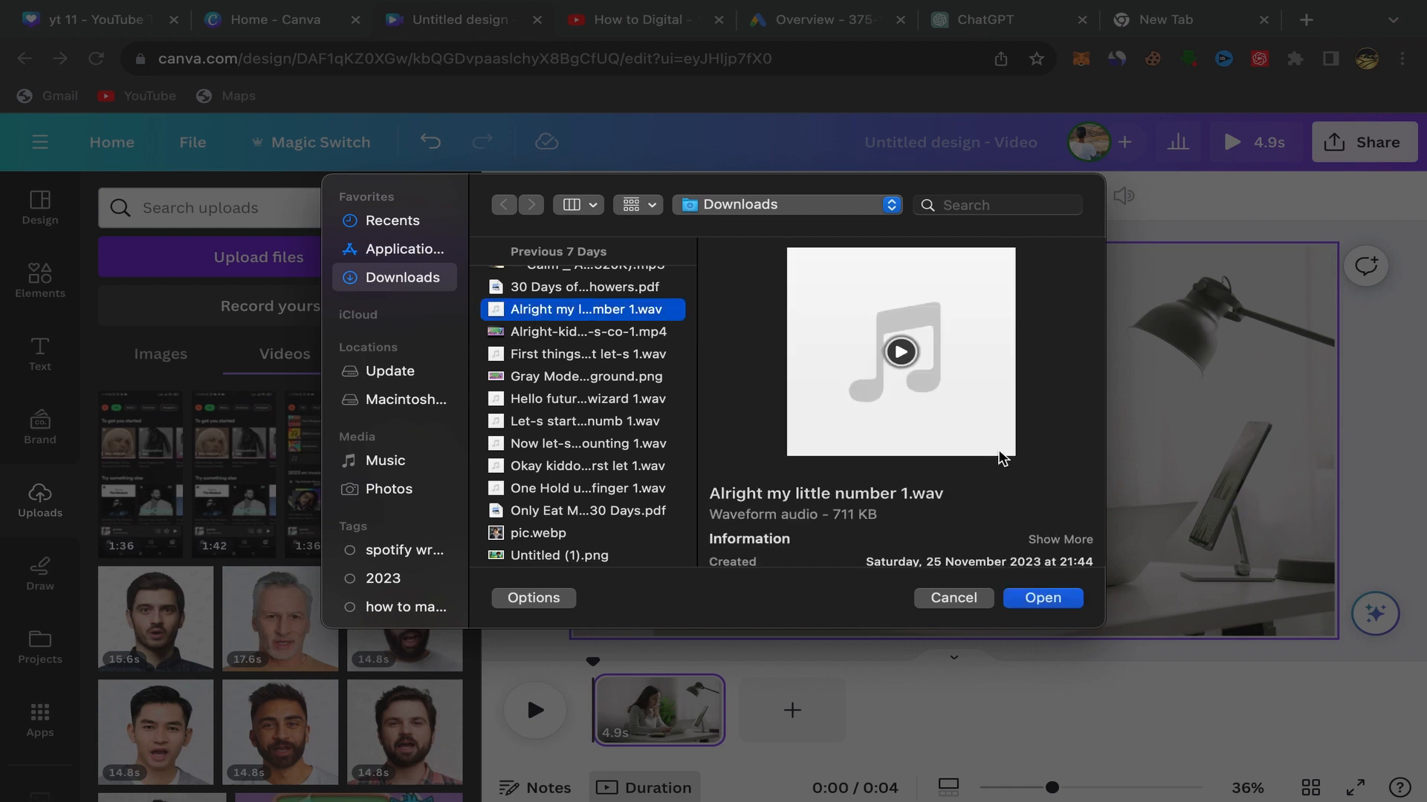
left_click(1043, 599)
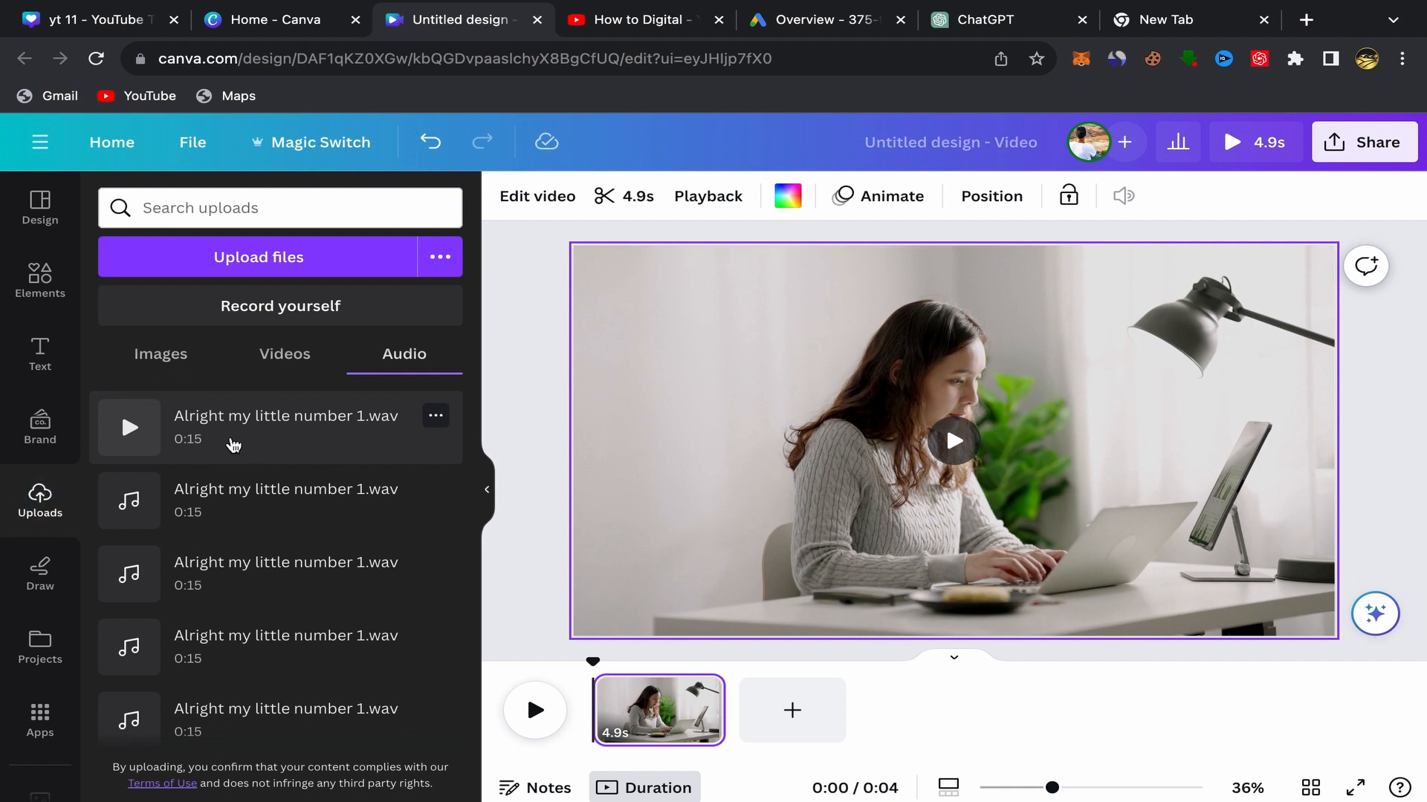
Add the newly uploaded "Alright my little number 1.wav" to the timeline and start adjusting its audible portion
left_click(232, 445)
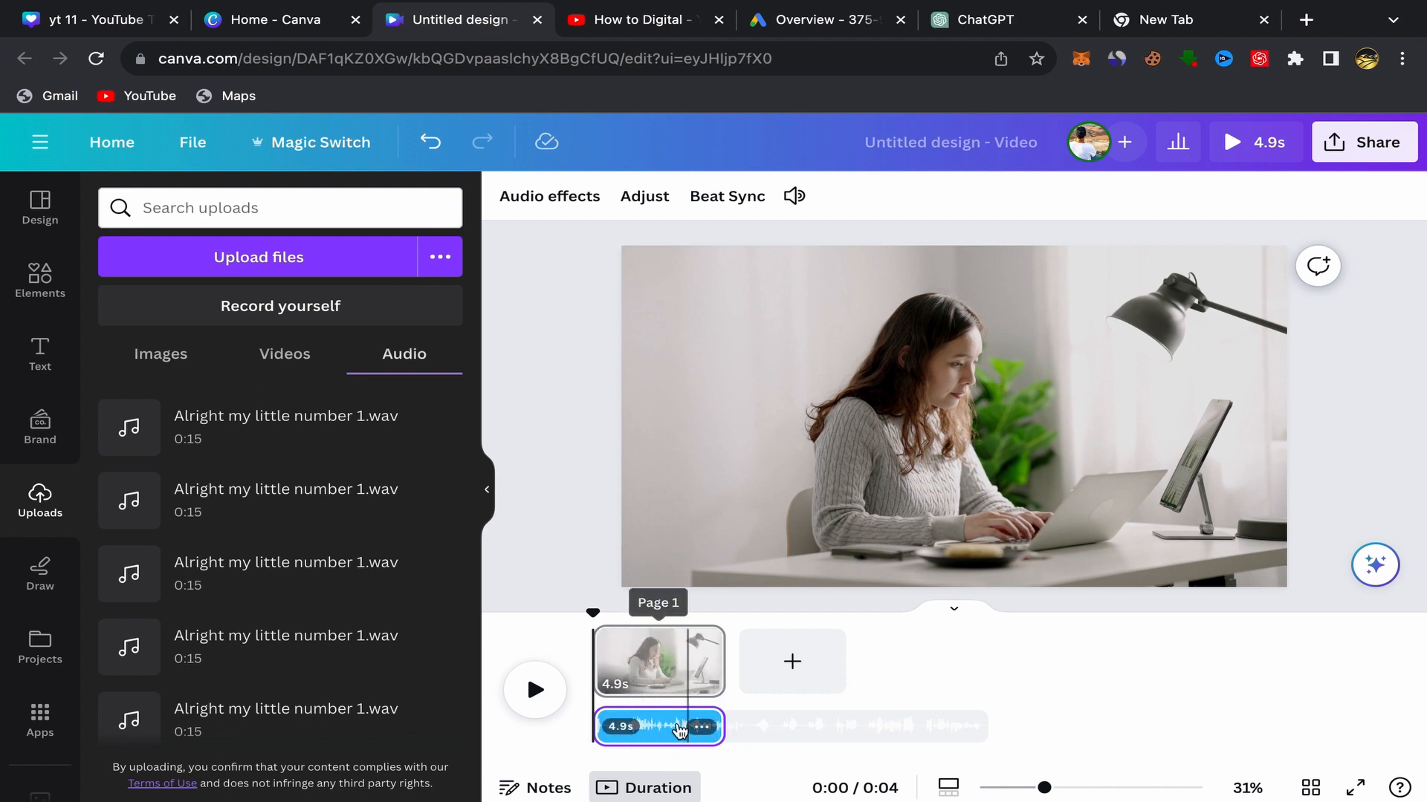
right_click(659, 732)
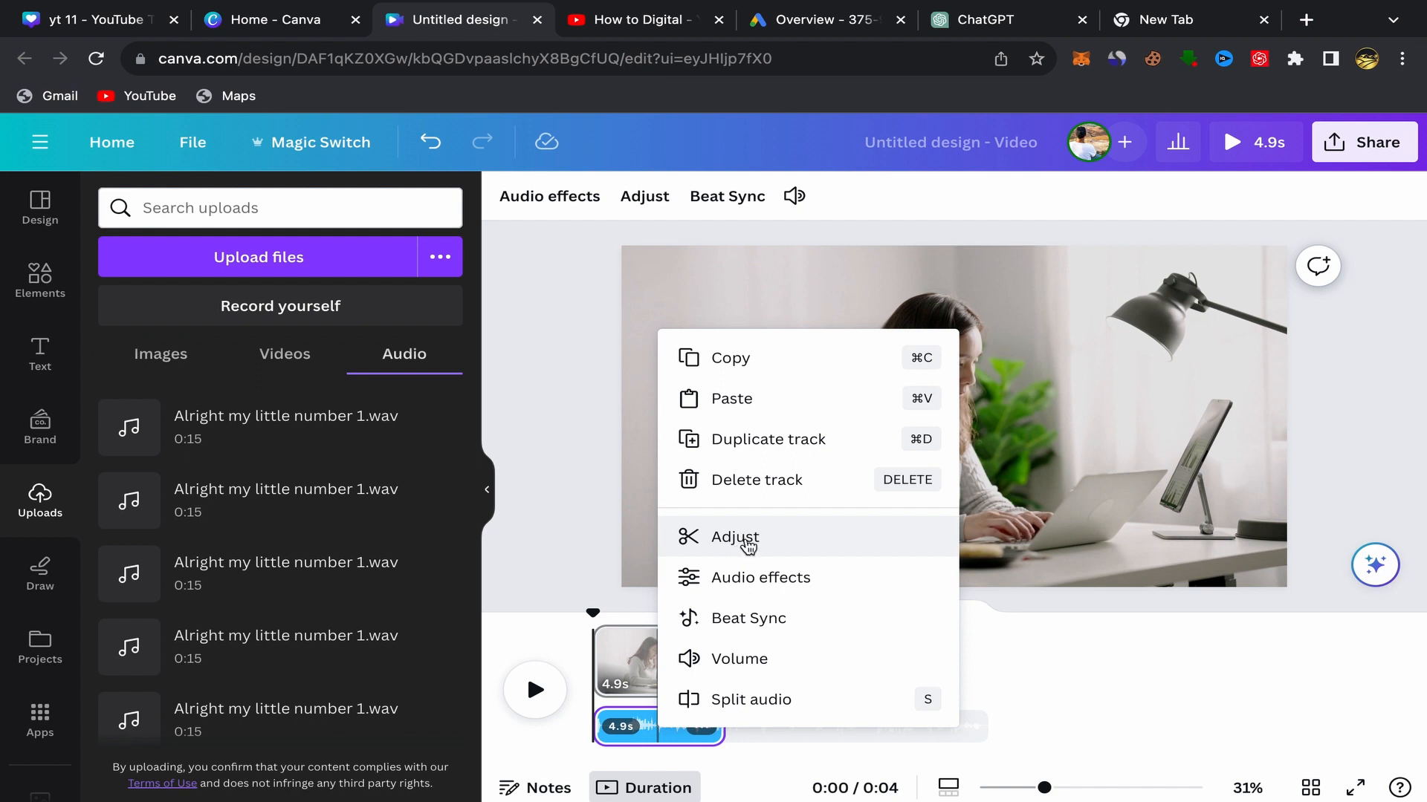
left_click(747, 546)
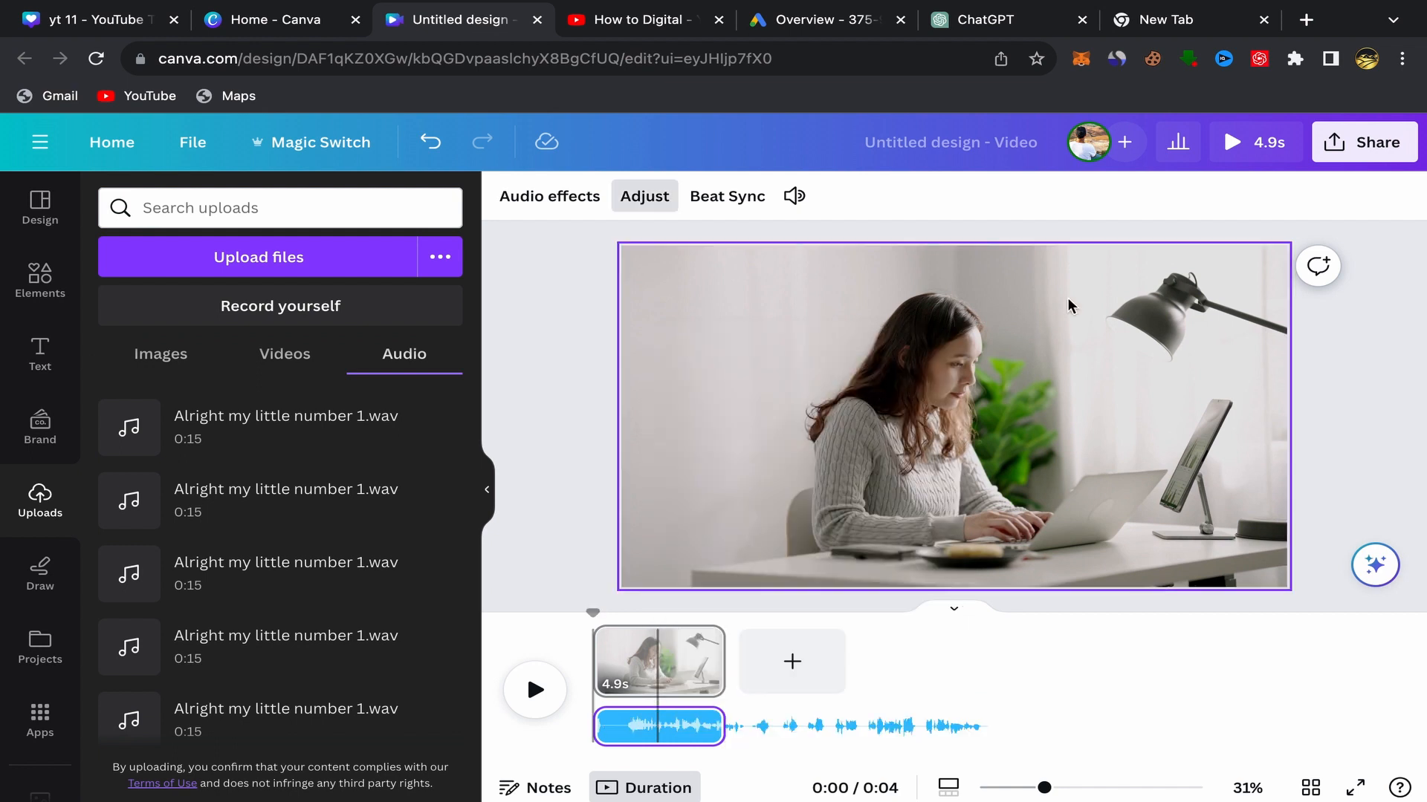
Check the audio track's volume setting and delete the track from the timeline
left_click(794, 195)
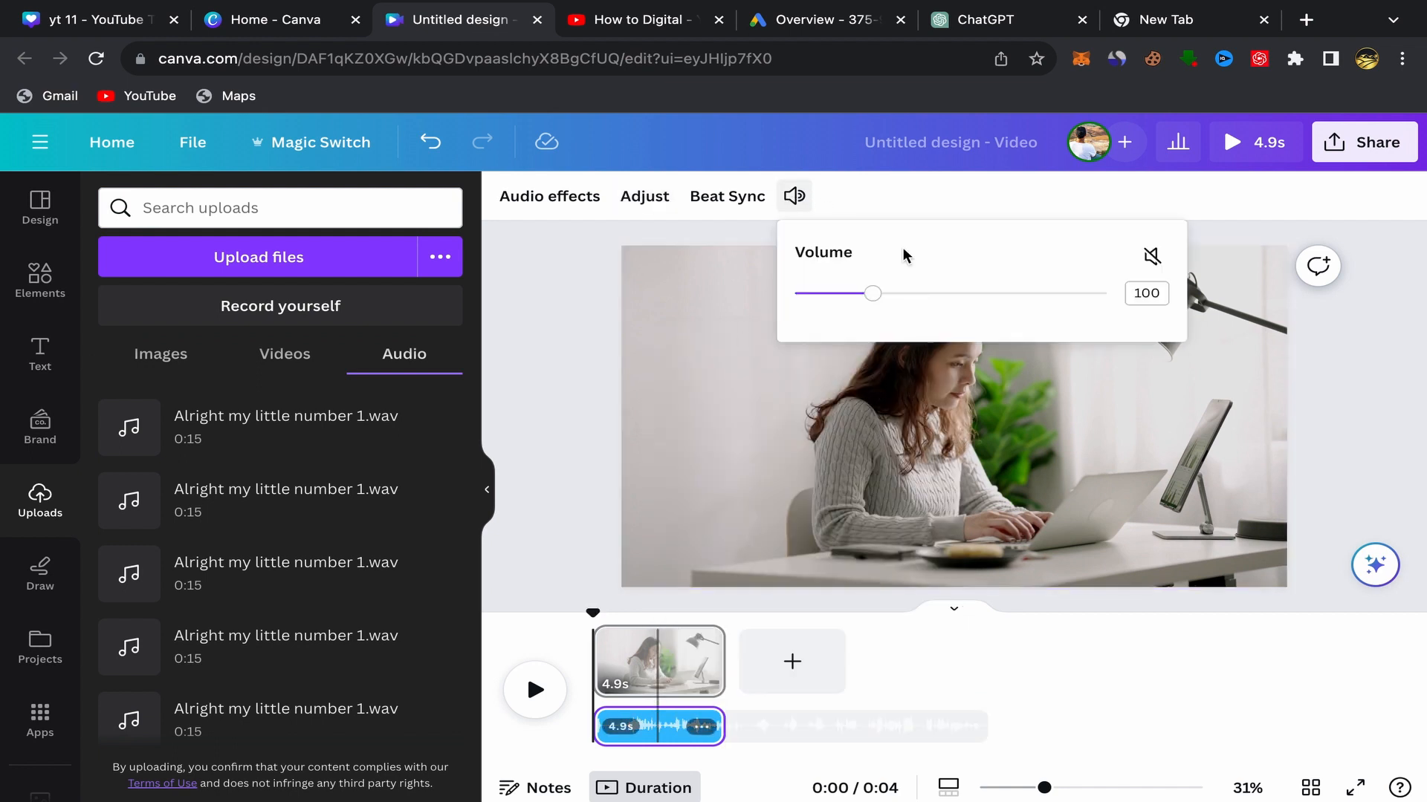
mouse_move(872, 293)
left_mouse_down()
mouse_move(826, 303)
mouse_move(998, 297)
mouse_move(875, 313)
left_mouse_up()
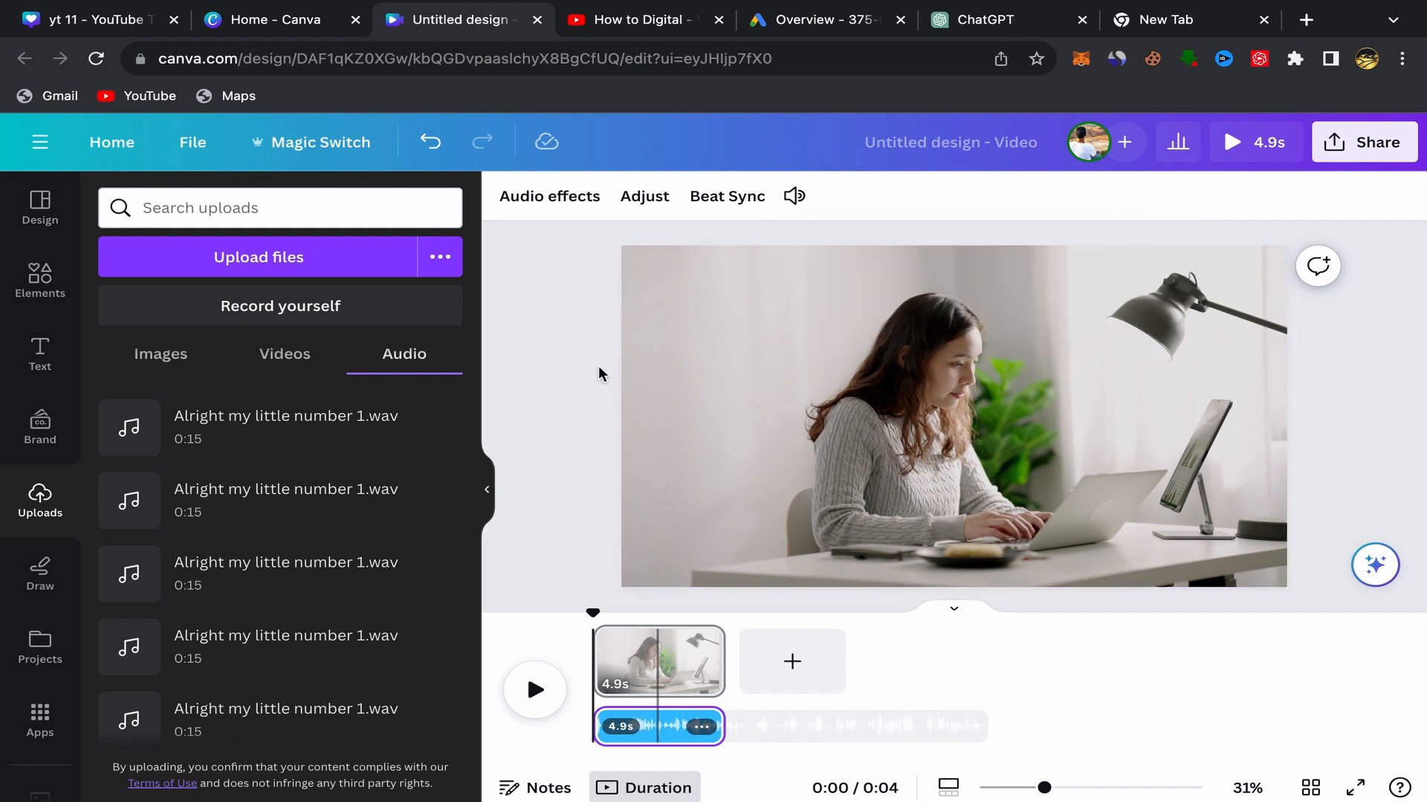
right_click(669, 731)
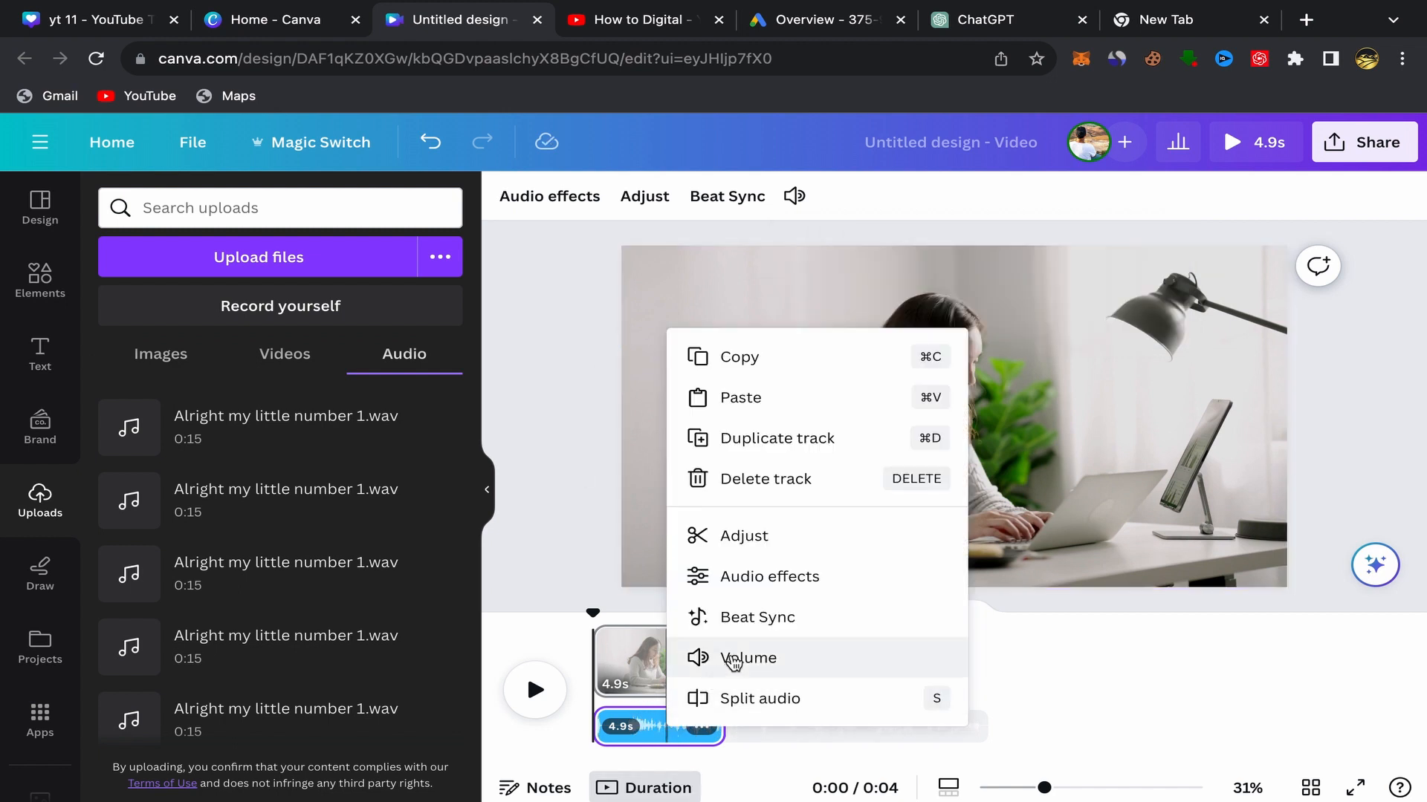
left_click(747, 492)
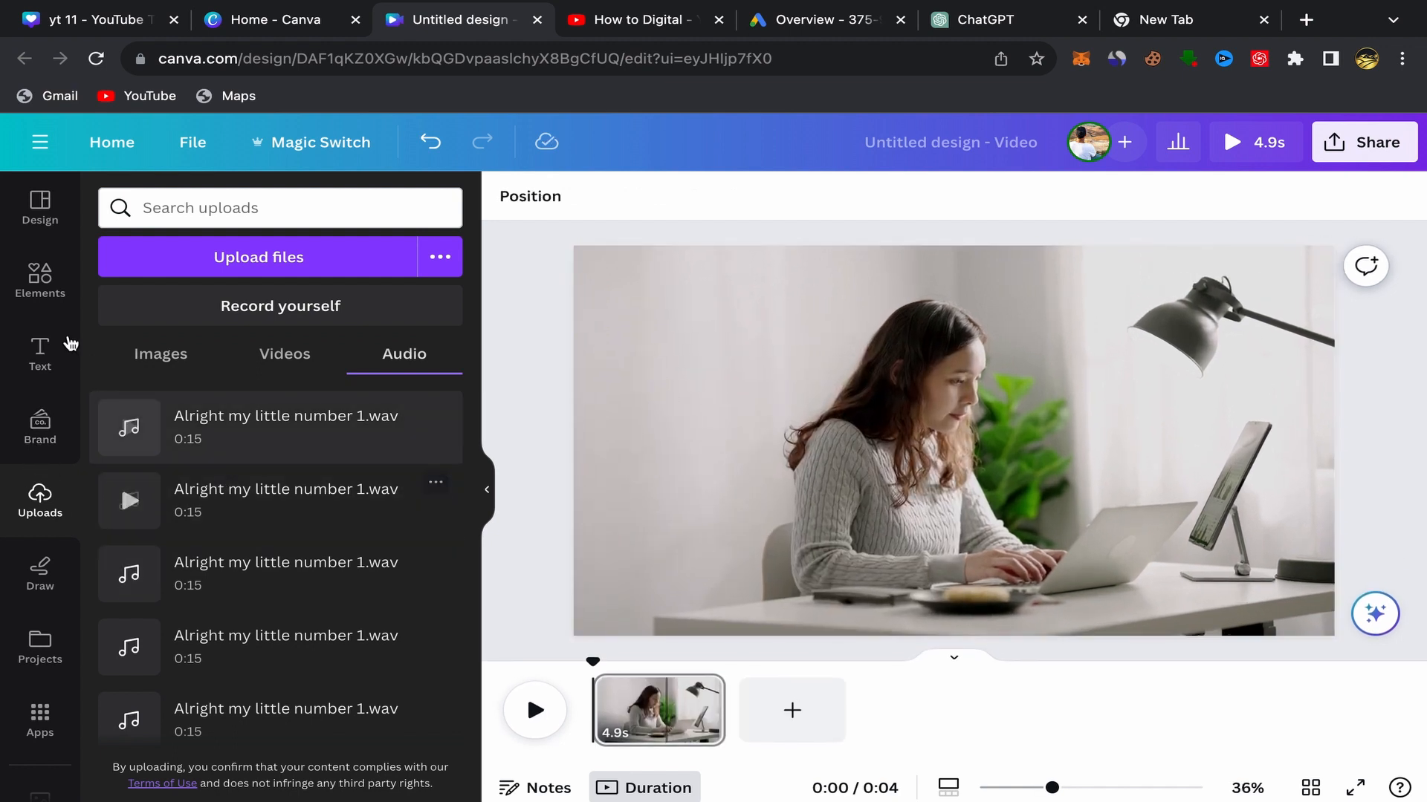
Look through the available design tools and apps, and open the stock audio library
left_click(41, 215)
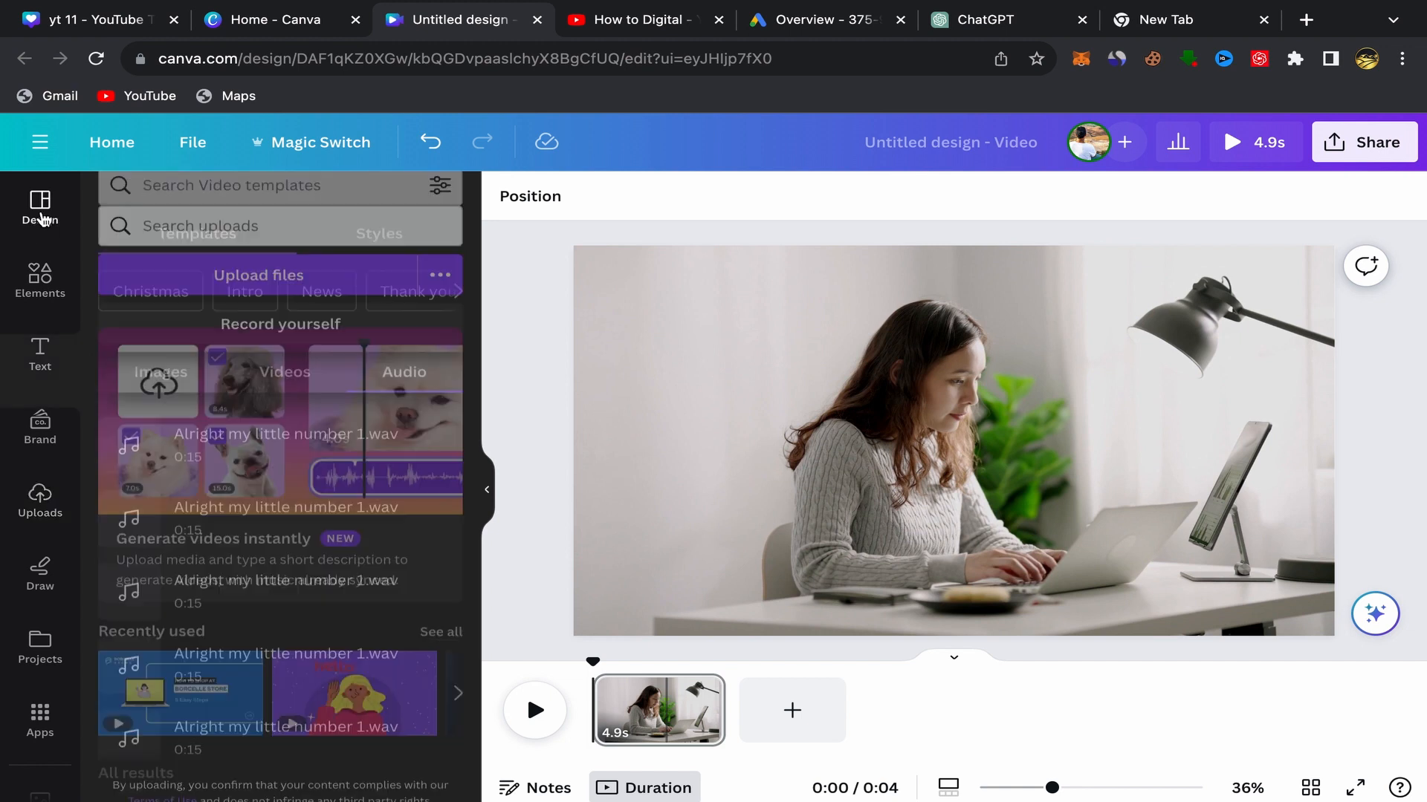
scroll(52, 494, "down", 2)
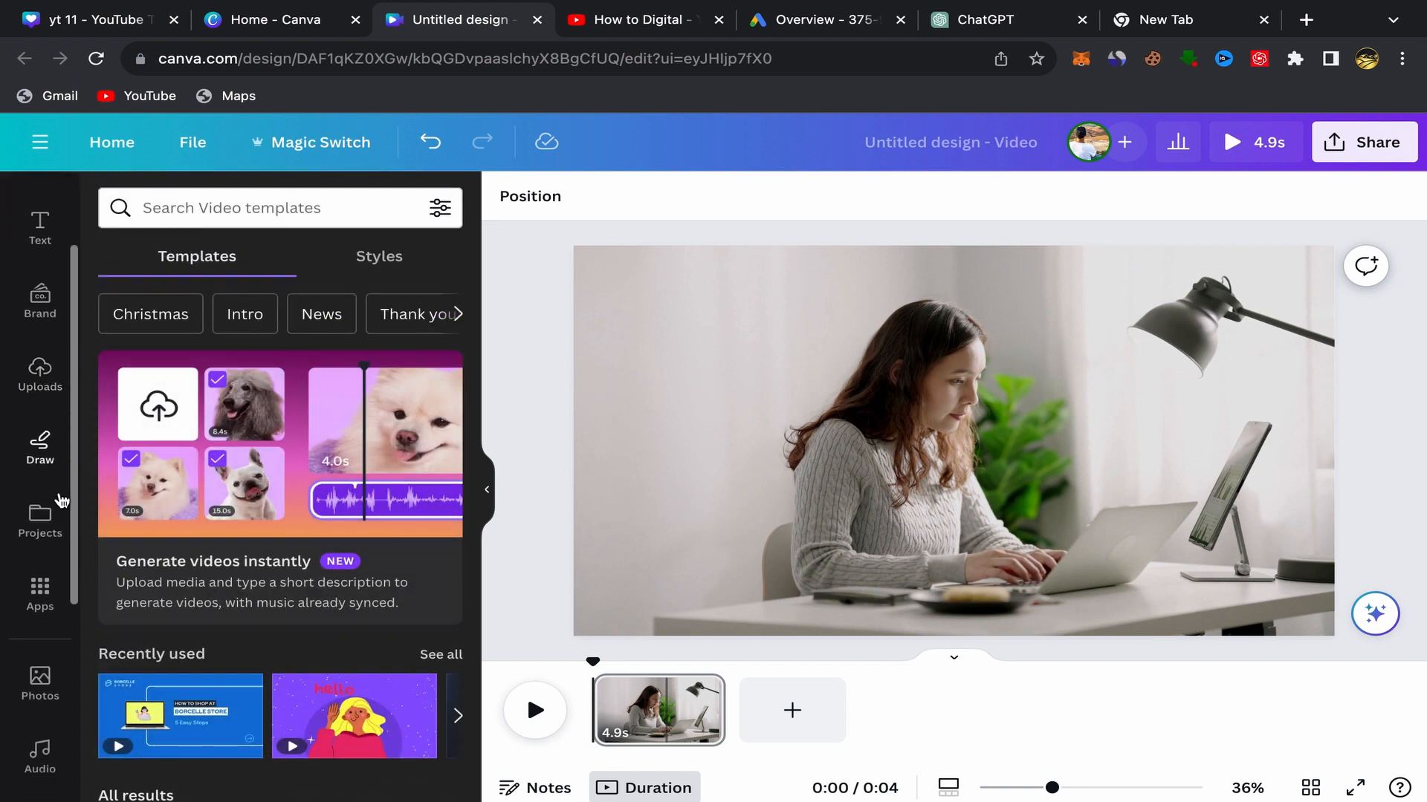
scroll(22, 516, "down", 3)
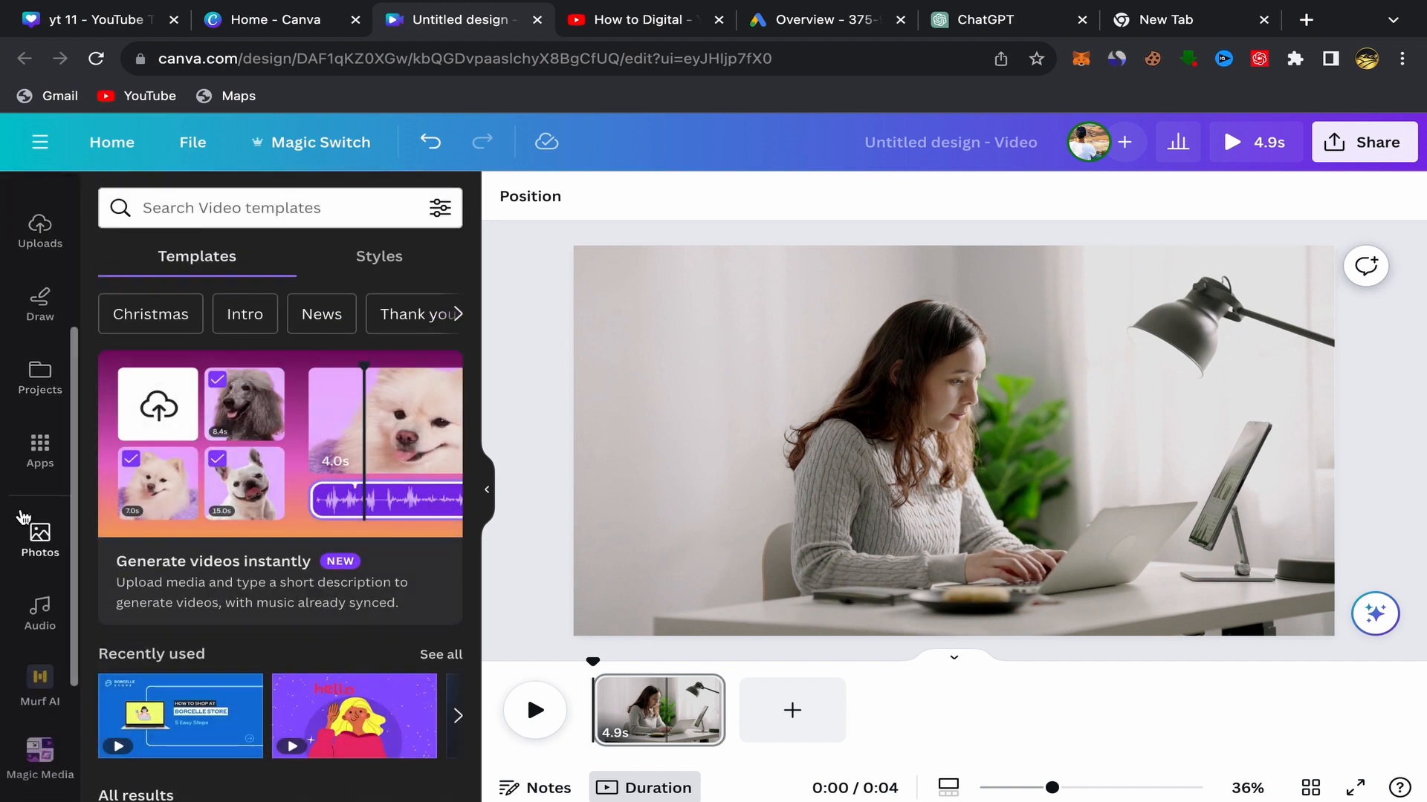
scroll(22, 518, "up", 1)
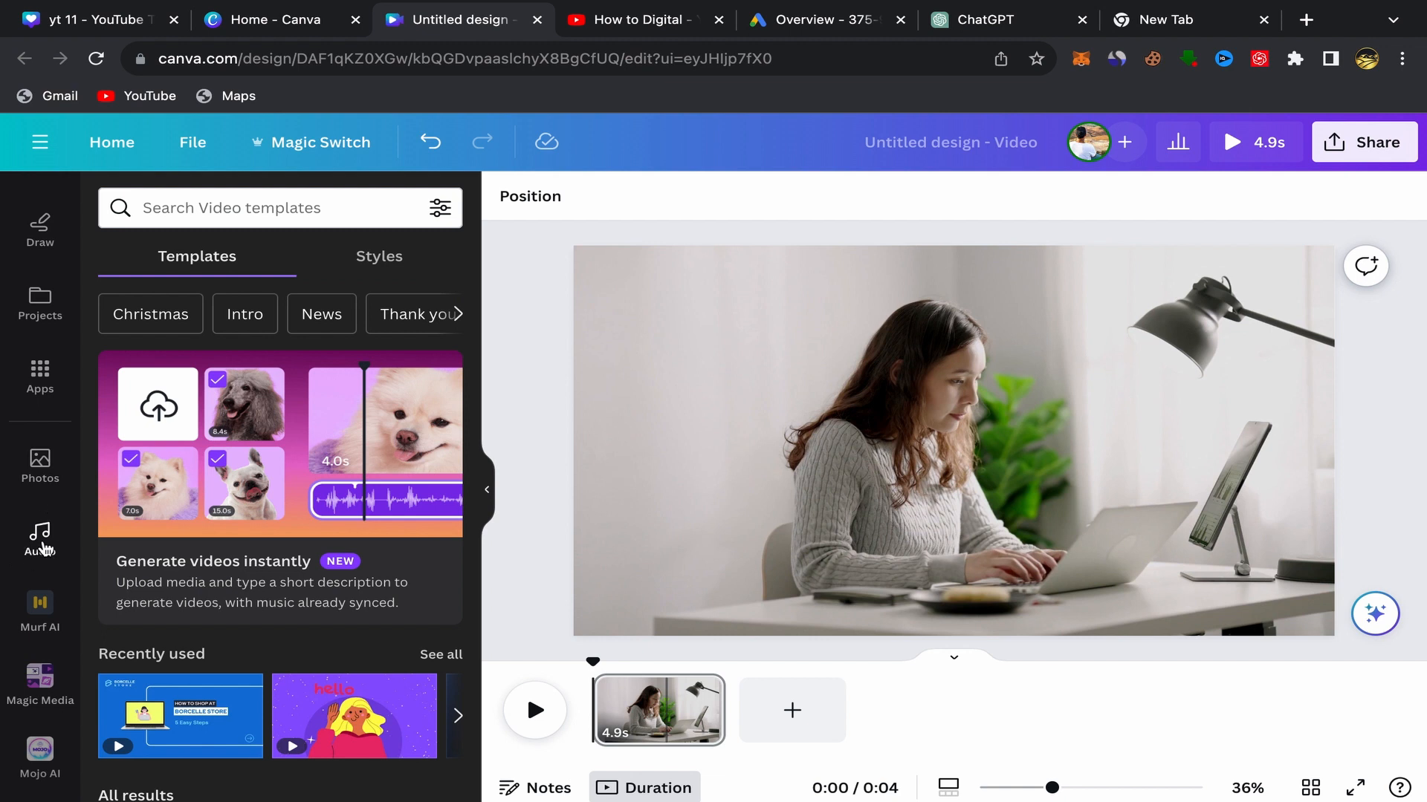
left_click(41, 375)
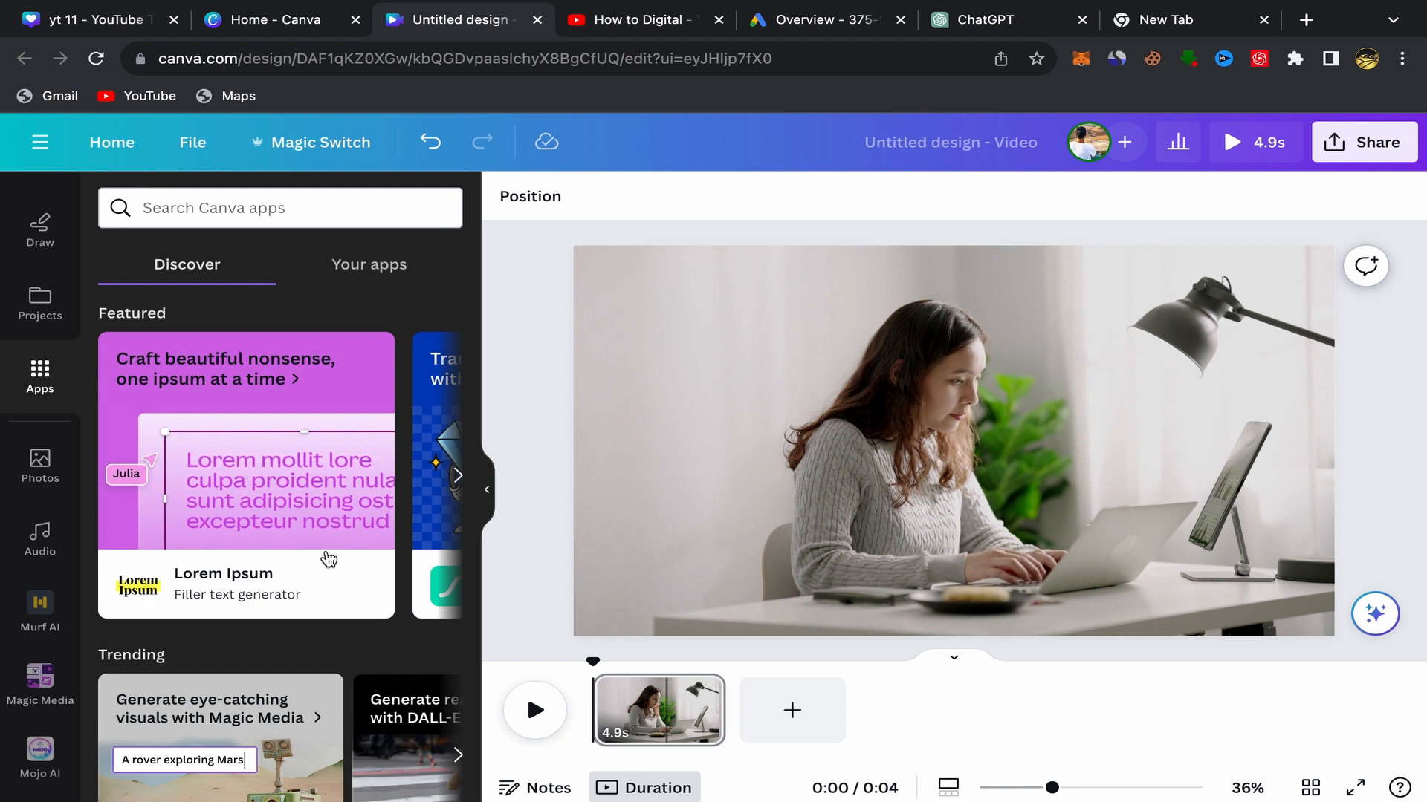
scroll(329, 558, "down", 6)
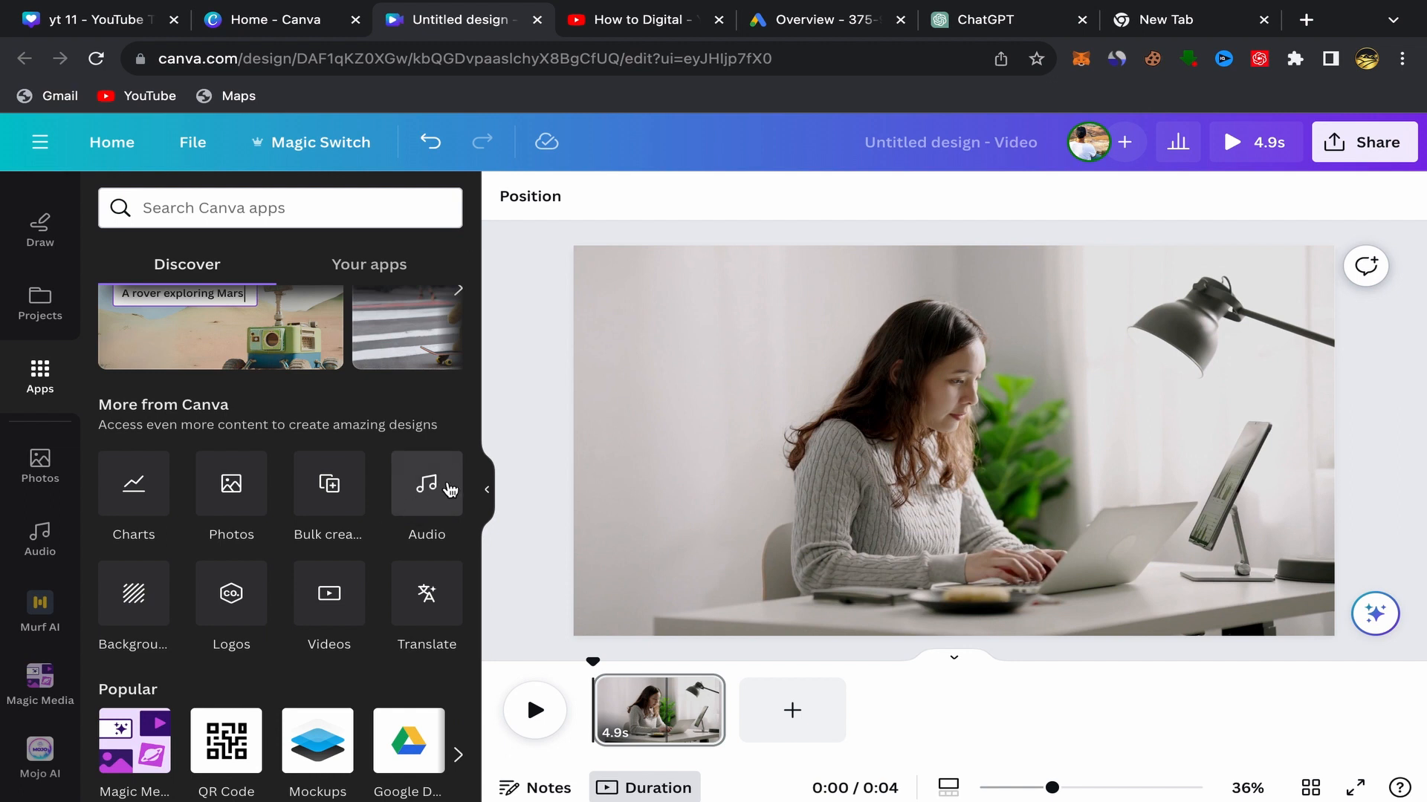
left_click(40, 550)
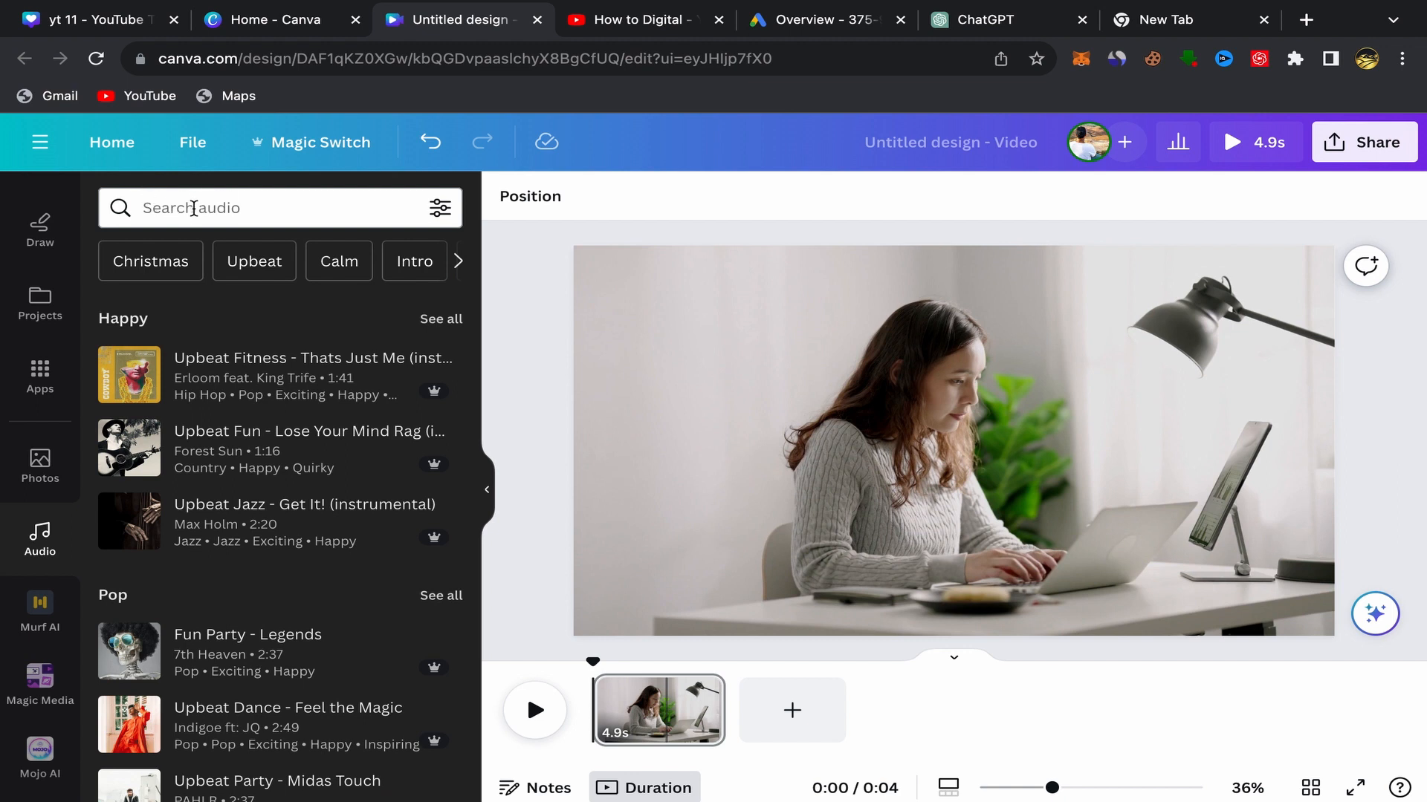
Preview the Happy tracks Upbeat Fitness - Thats Just Me, Upbeat Fun - Lose Your Mind Rag and Upbeat Jazz - Get It!
left_click(133, 381)
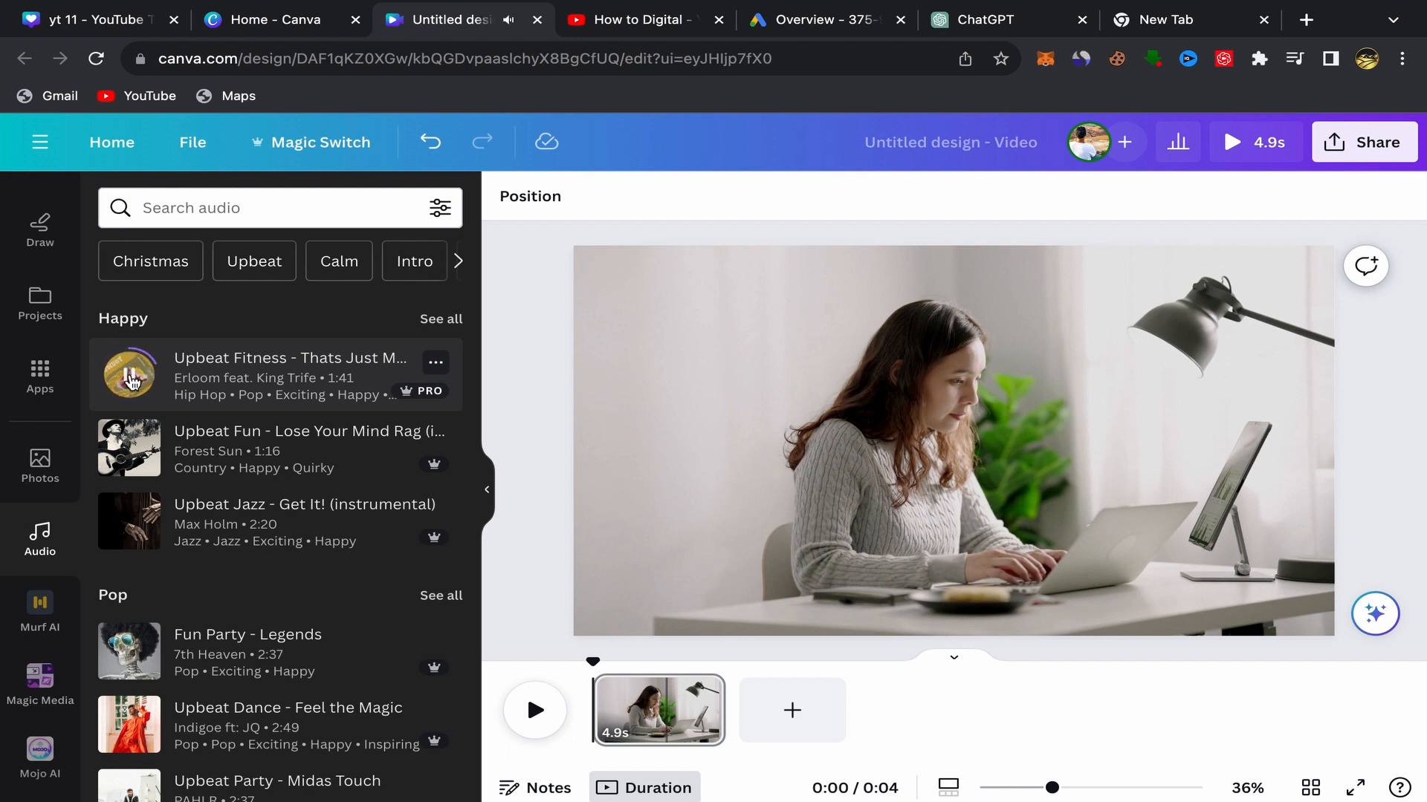
left_click(133, 380)
left_click(130, 452)
key("XF86AudioRaiseVolume")
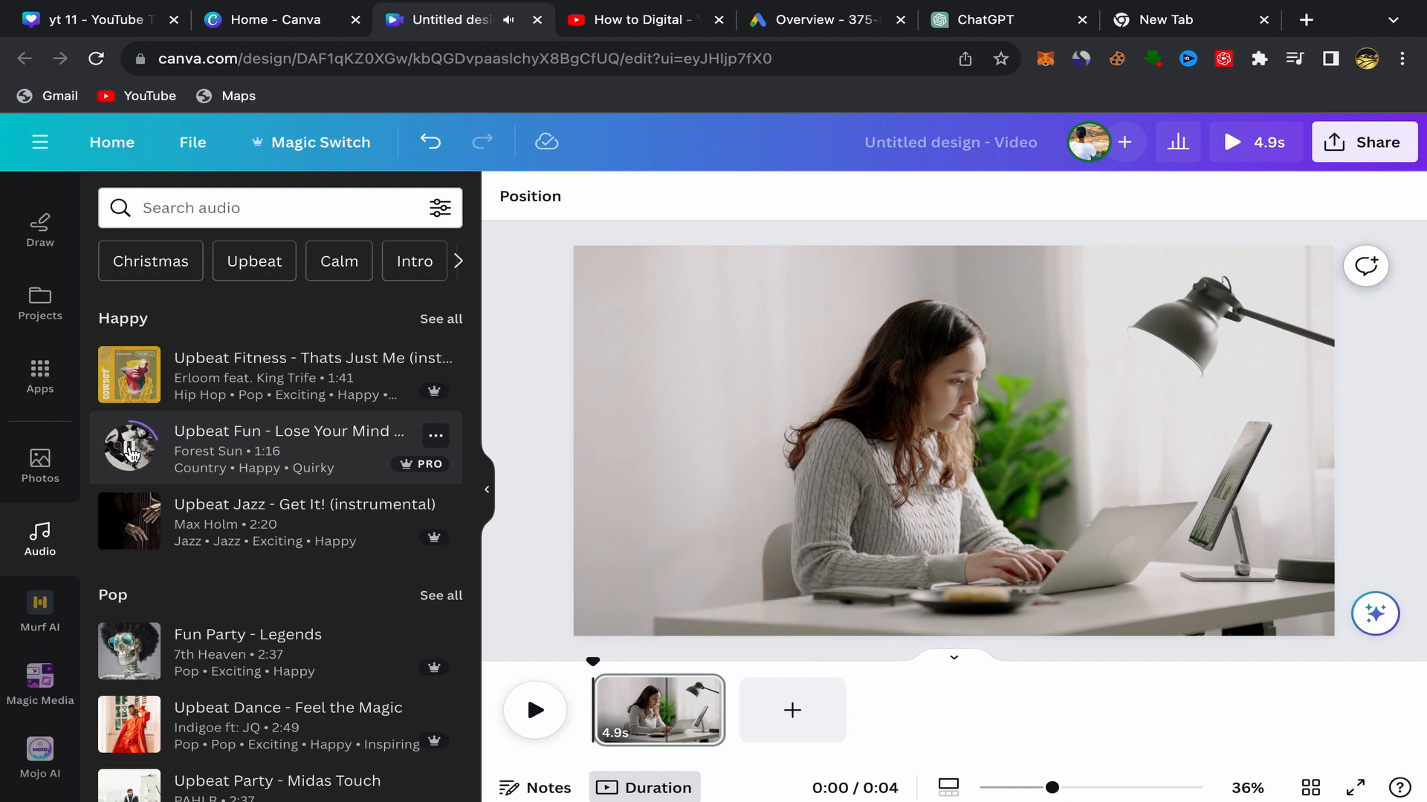
left_click(130, 450)
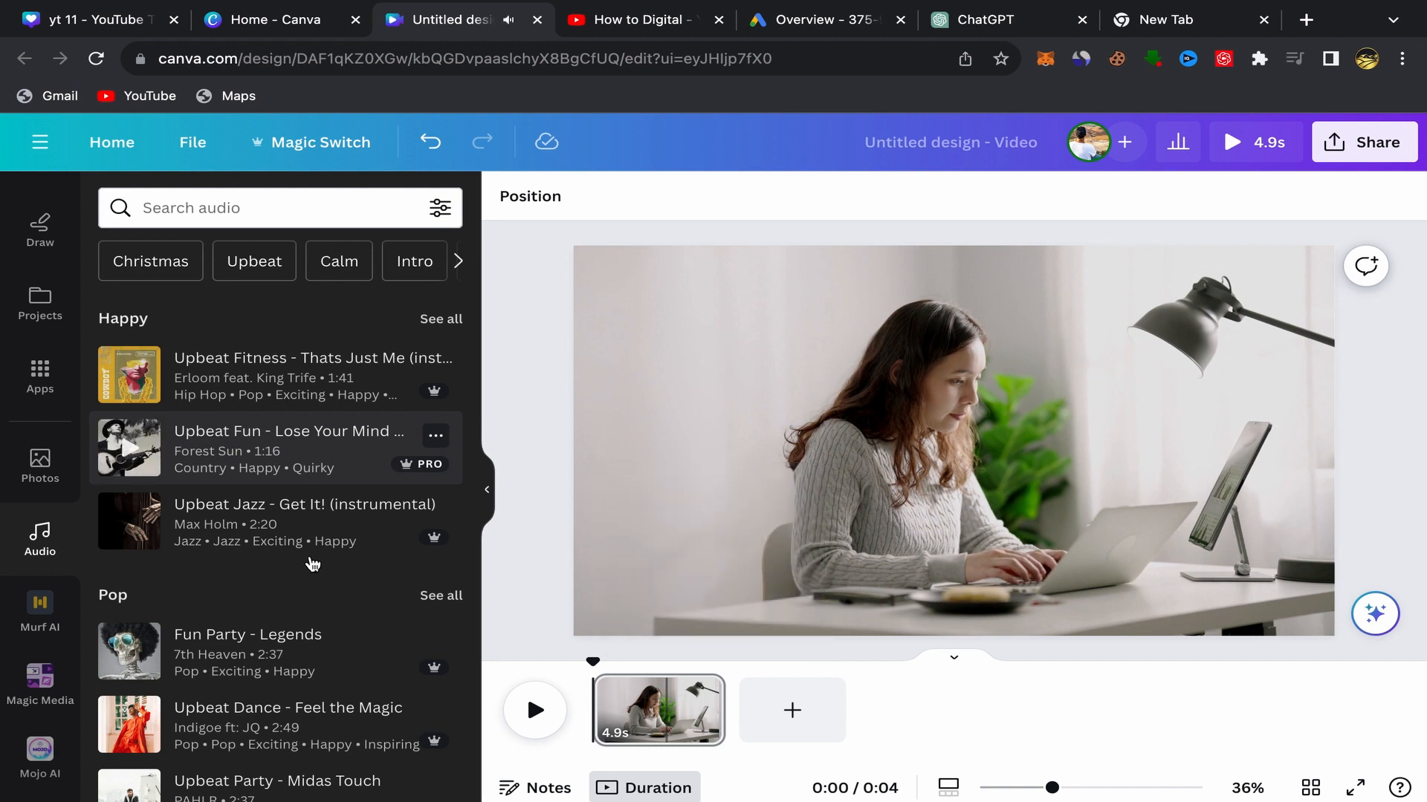
left_click(131, 524)
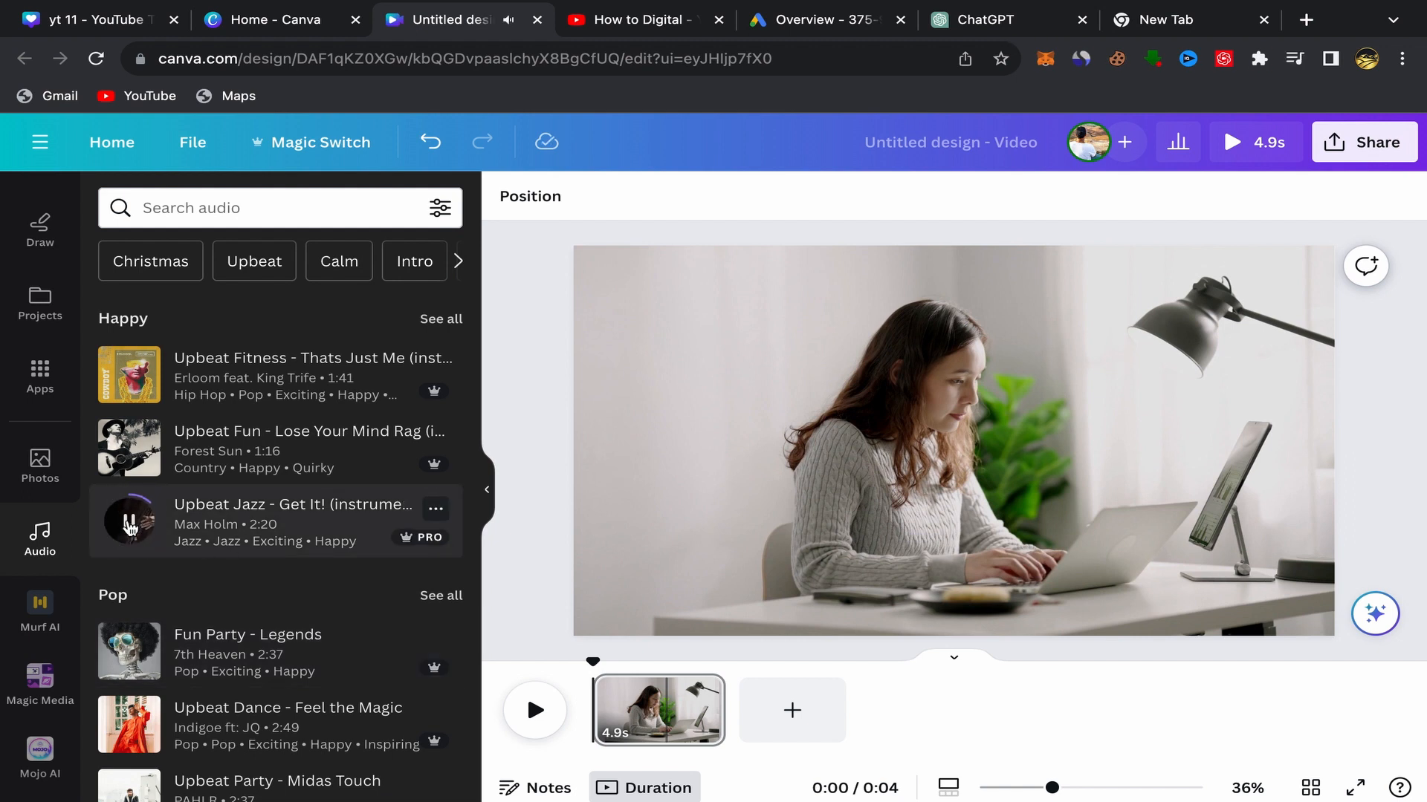
left_click(131, 525)
scroll(223, 579, "down", 3)
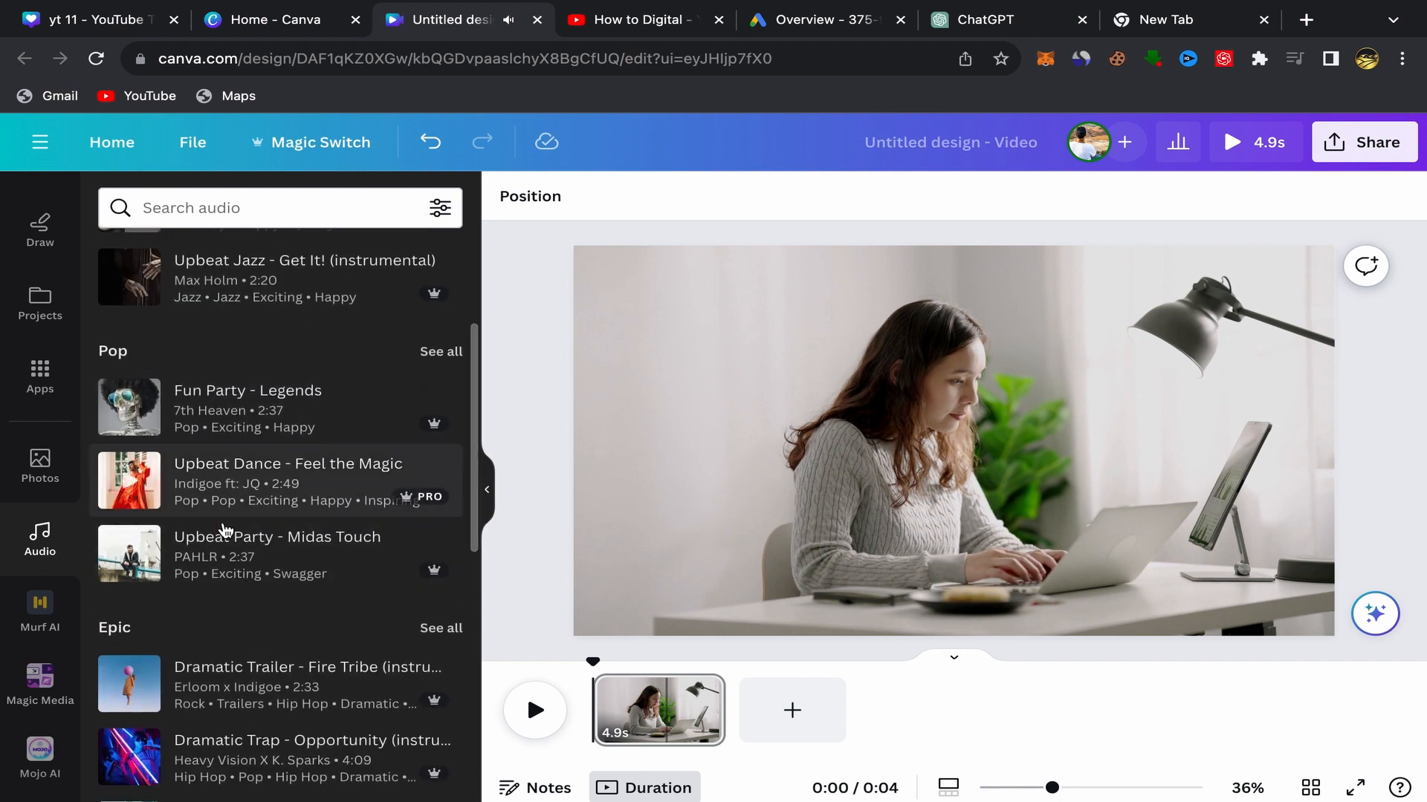
Preview the Pop track Upbeat Party - Midas Touch, add it to the timeline and play the video with it
left_click(134, 562)
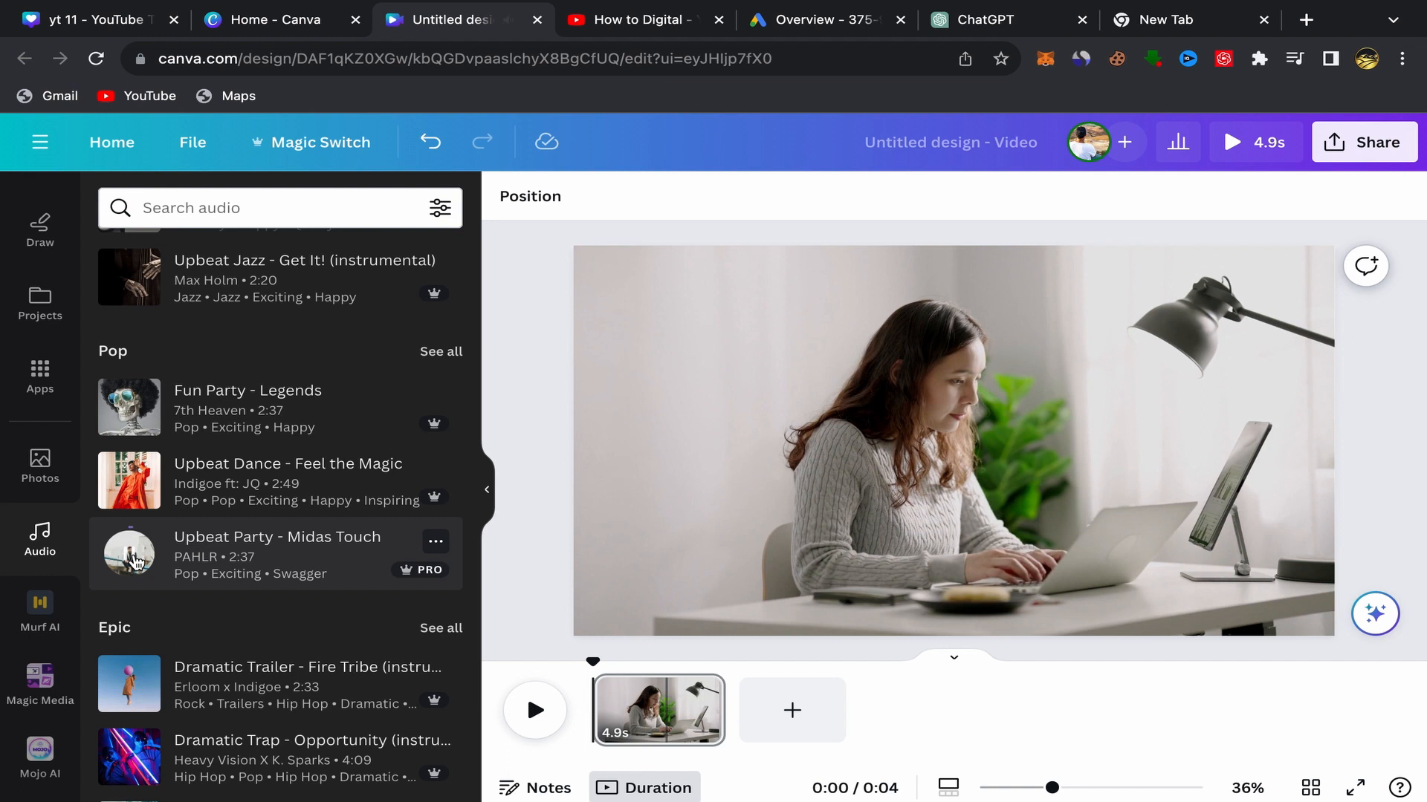
left_click(134, 562)
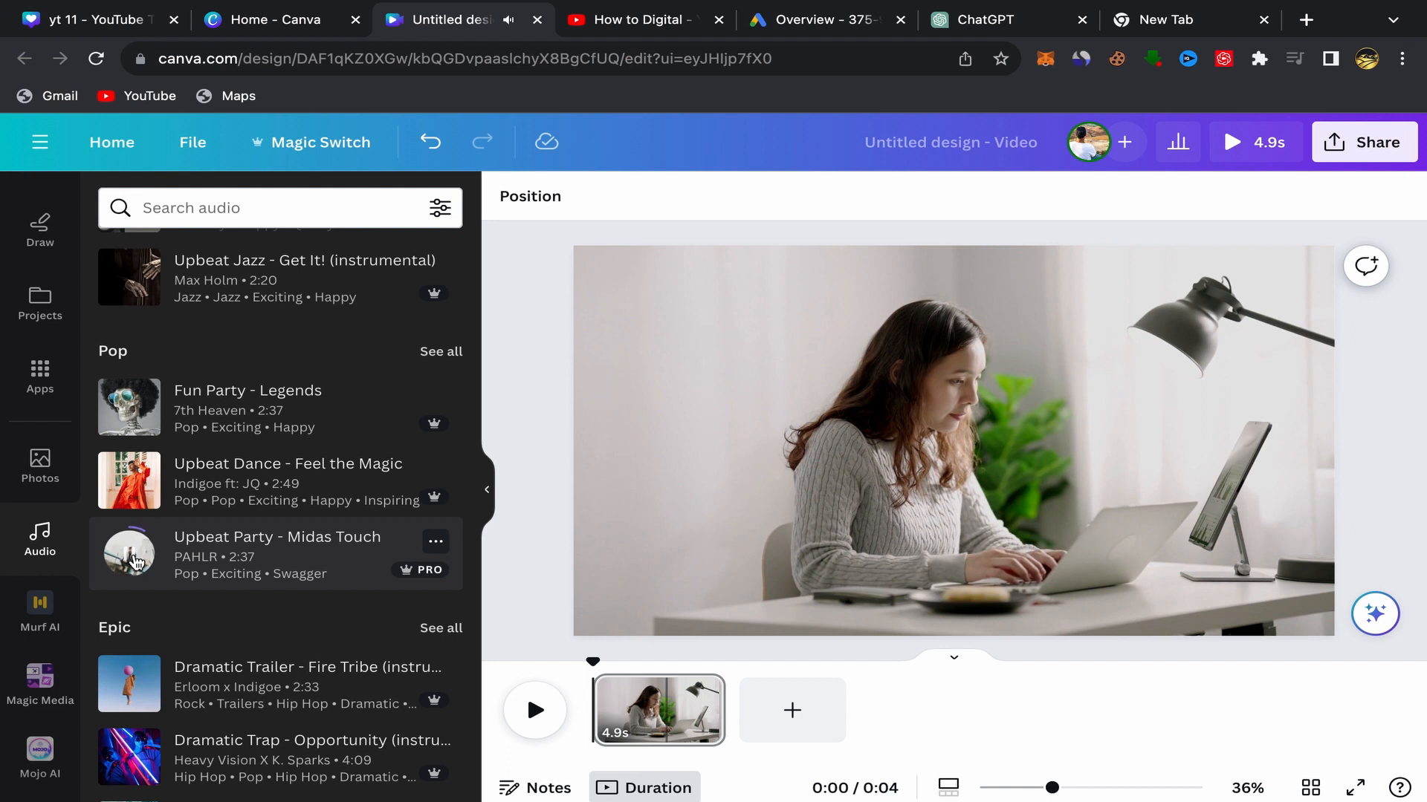
left_click(242, 557)
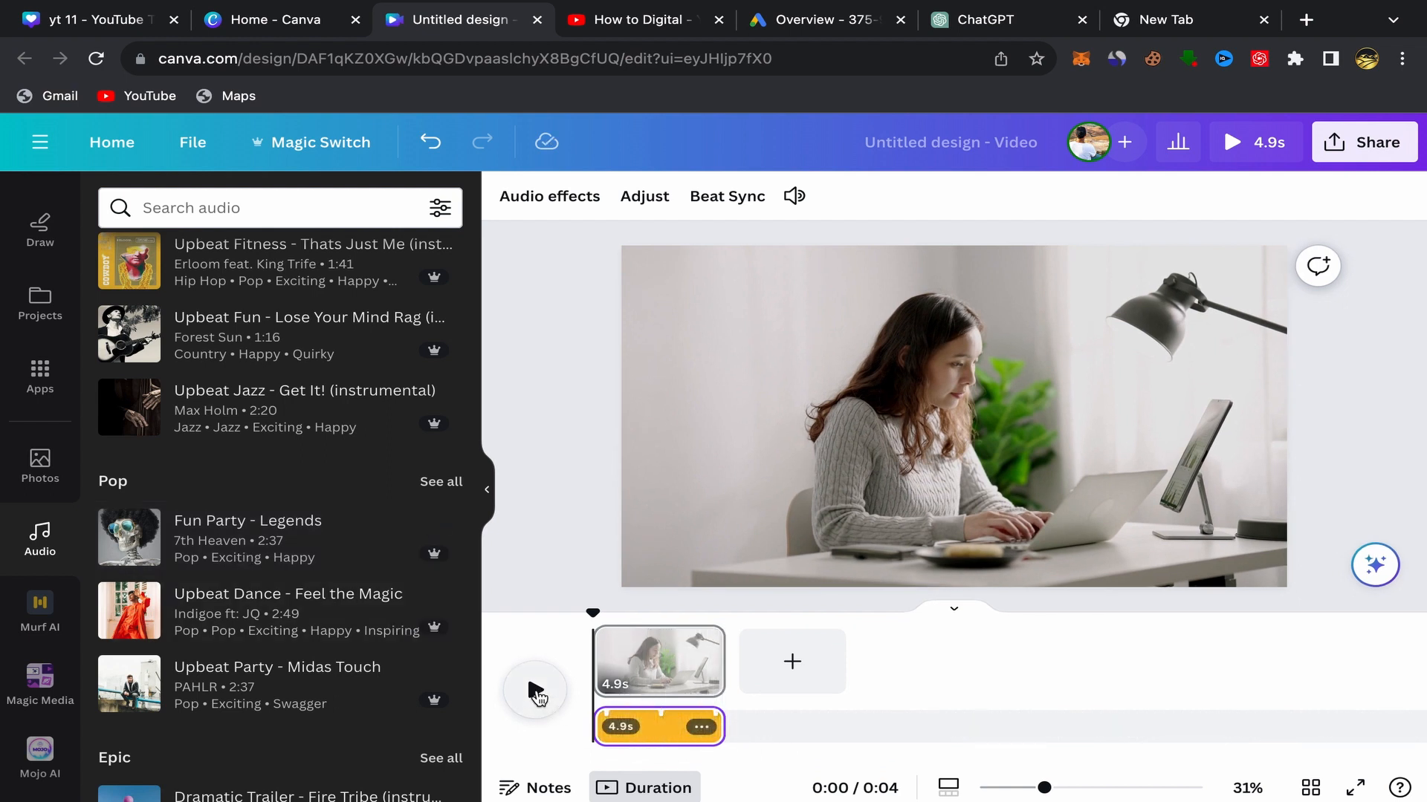
left_click(534, 689)
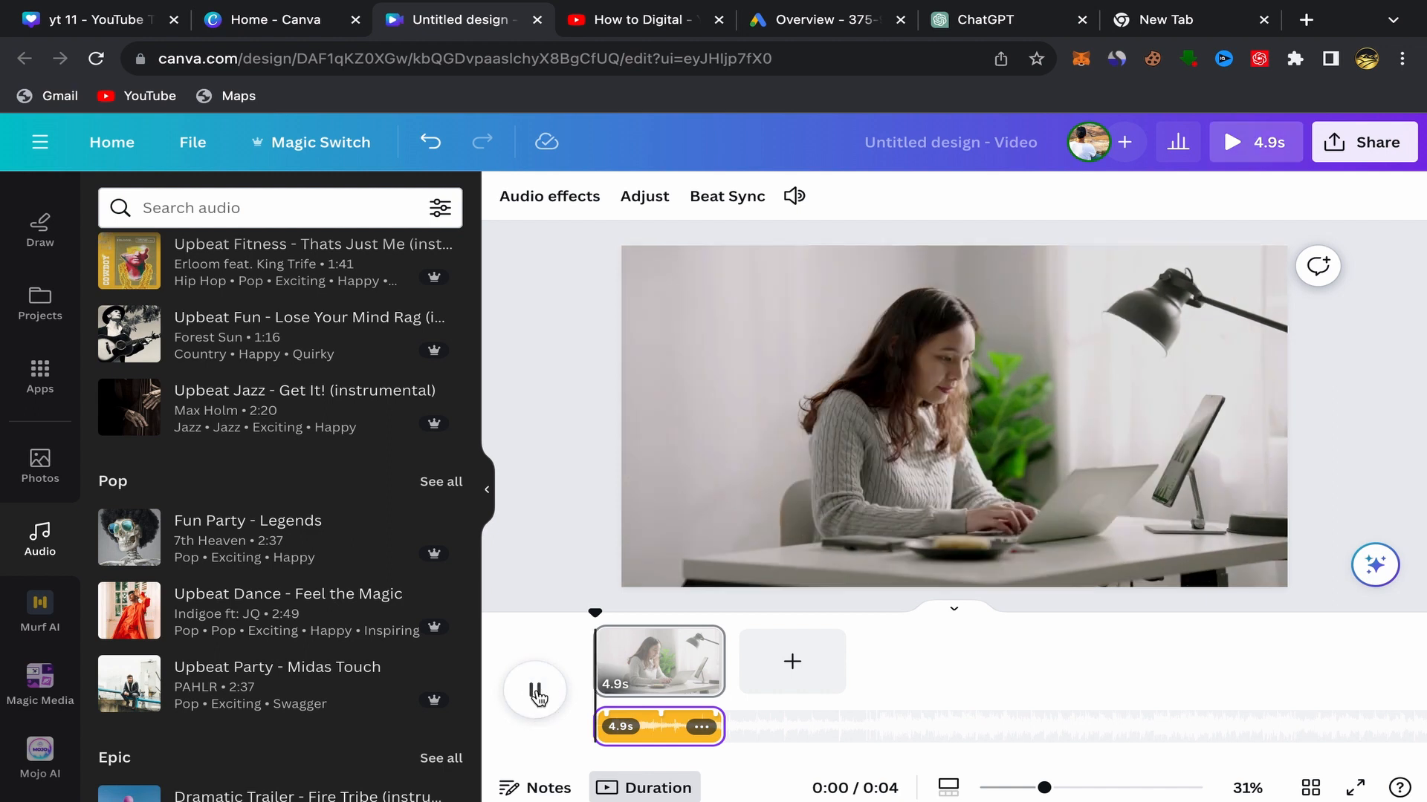